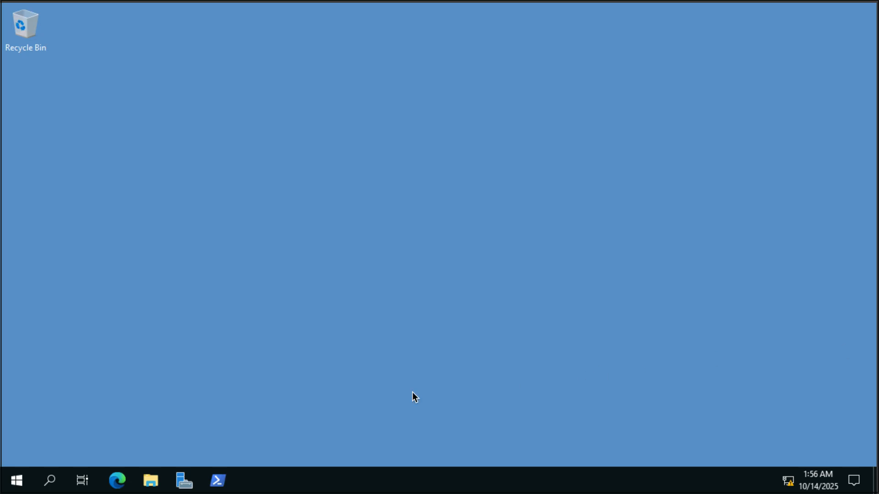
Step: Open Server Manager and begin adding roles and features, with a role-based installation on SVR01.hexelo.com
click(184, 480)
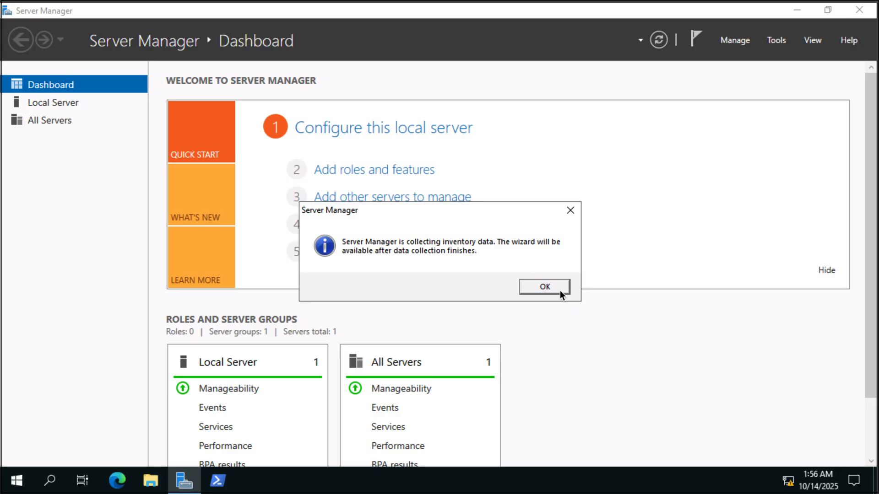
click(545, 287)
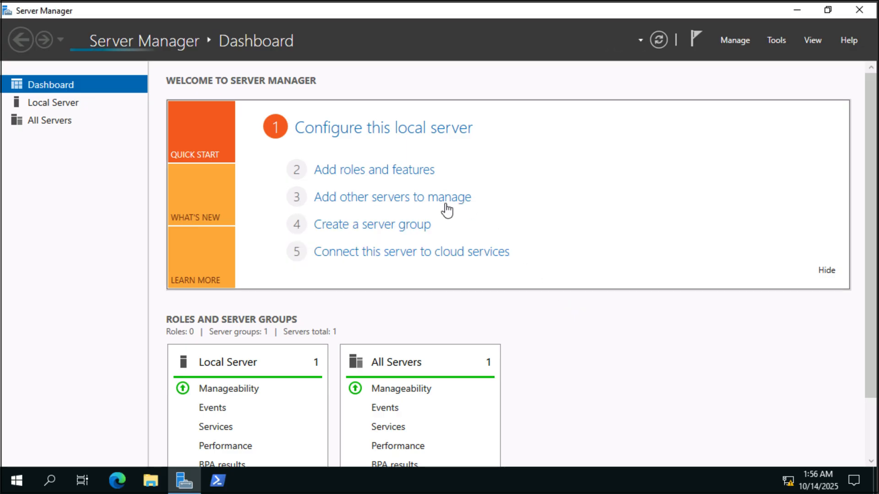
click(417, 174)
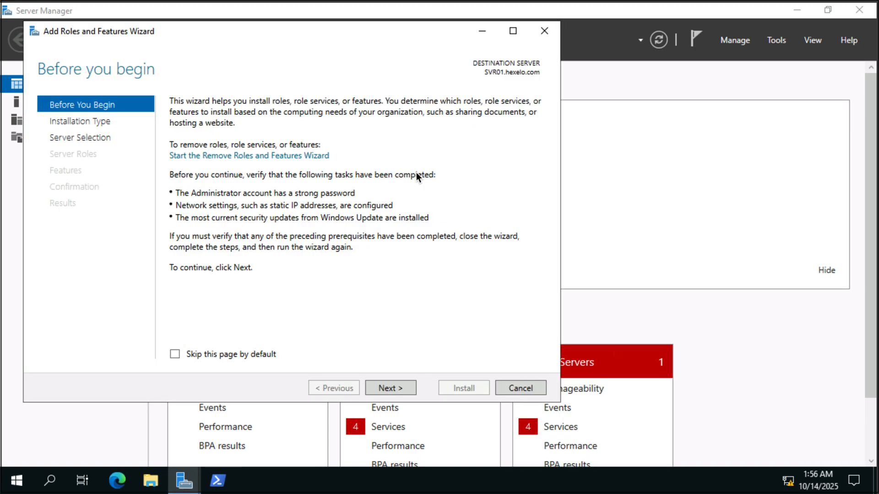
click(397, 387)
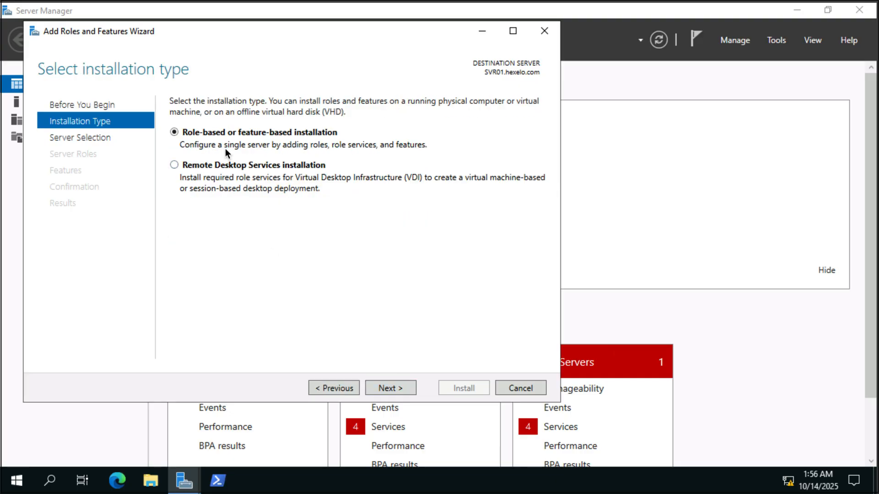
click(387, 388)
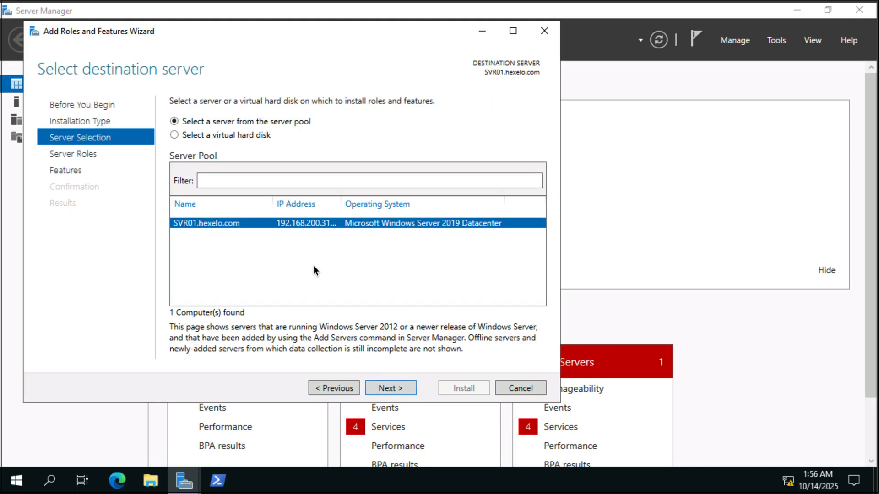
click(391, 388)
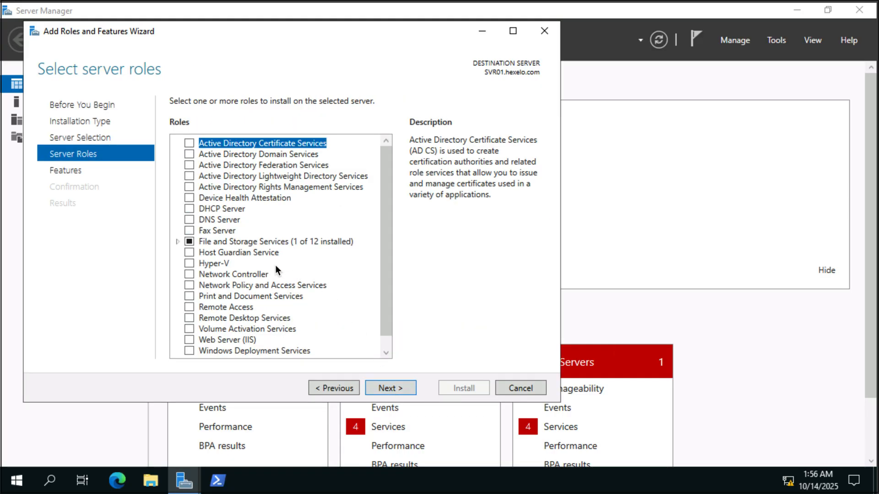
Step: Select the Hyper-V role for installation, including its required management tools, and add no extra features
click(188, 264)
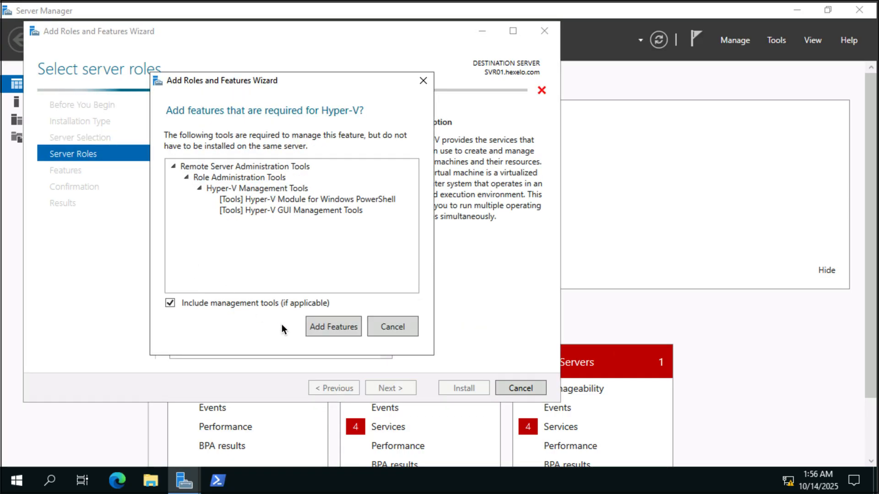
click(348, 325)
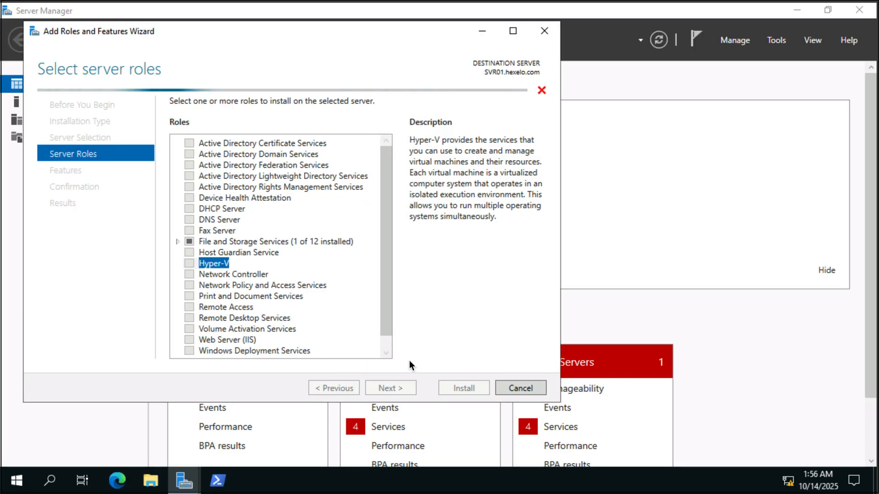
click(404, 388)
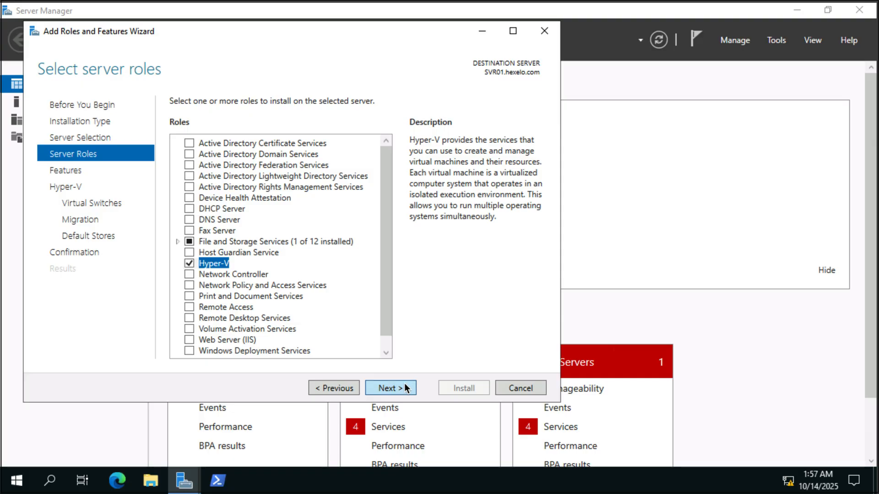
click(405, 384)
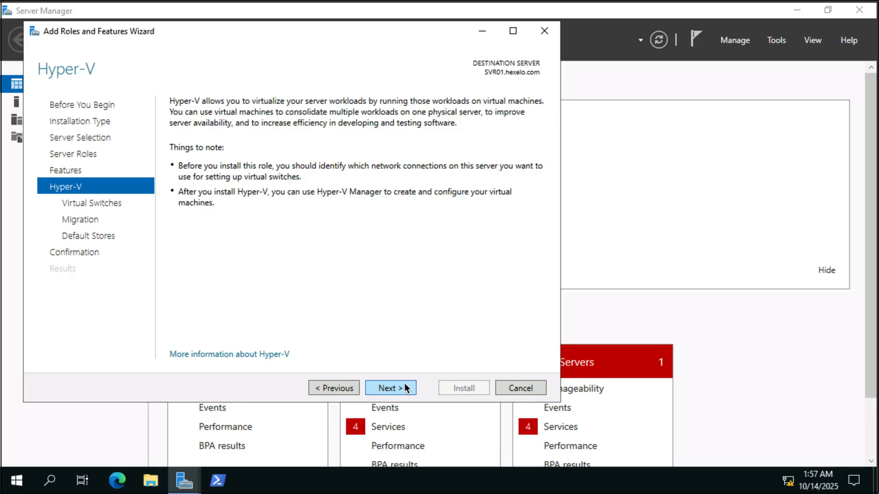
Step: Select the Ethernet adapter for the Hyper-V virtual switch and accept the default migration and storage settings
click(405, 384)
click(183, 203)
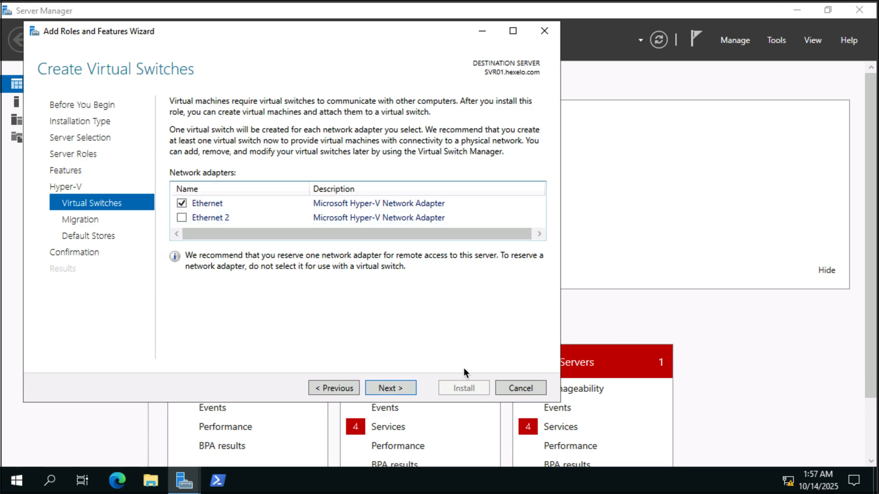
click(411, 381)
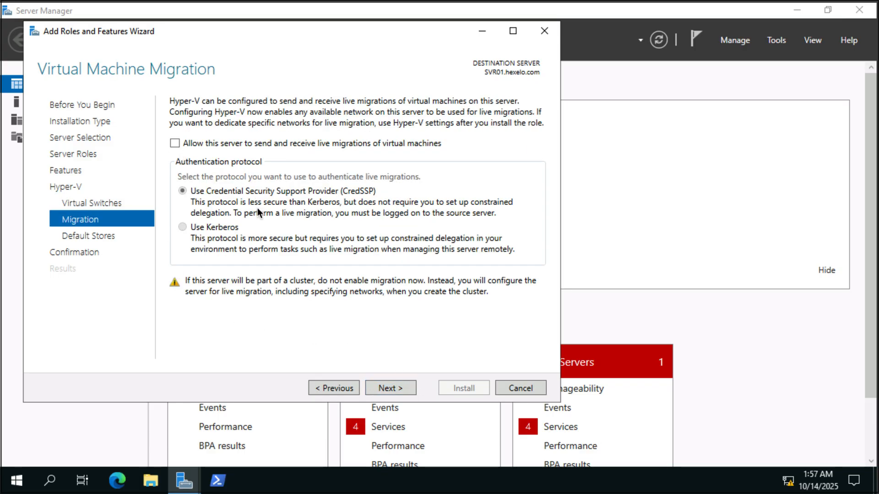
click(394, 388)
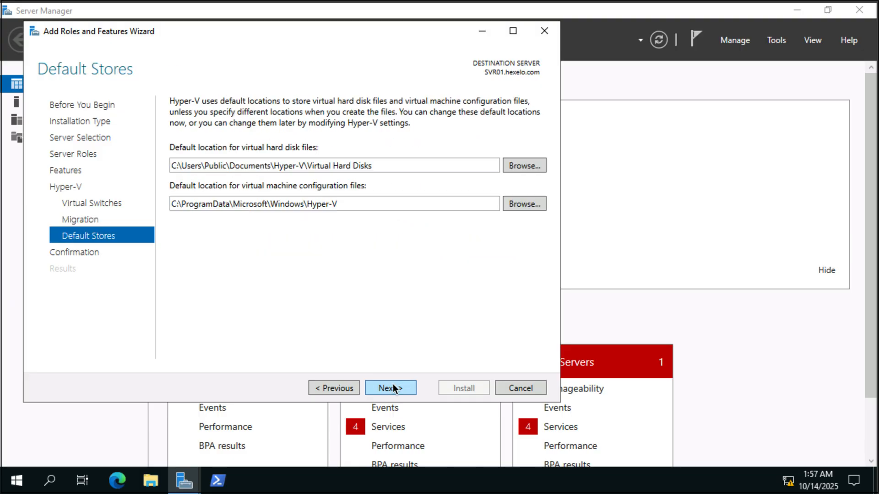
click(394, 389)
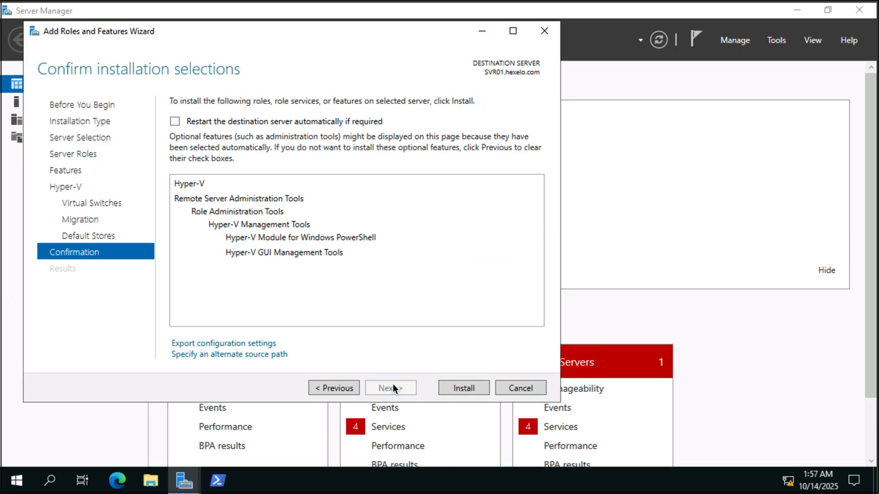
Step: Allow the destination server to restart automatically if required and install the Hyper-V role
click(175, 120)
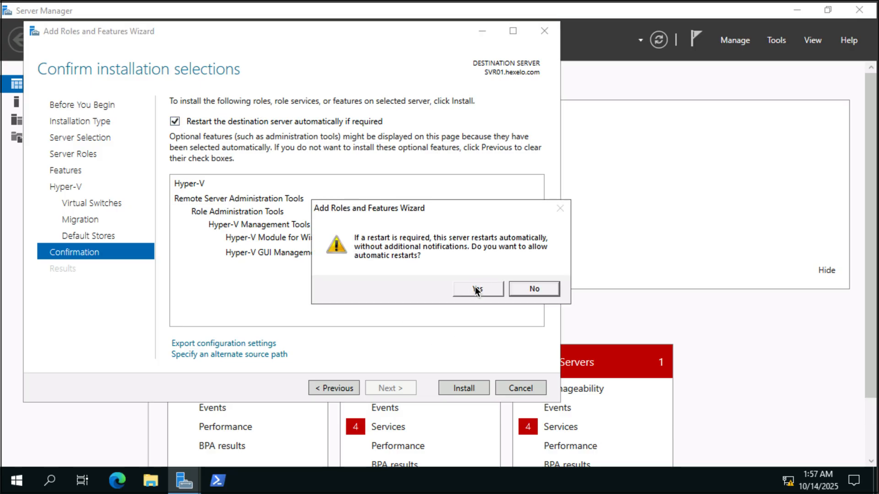
click(474, 287)
click(476, 387)
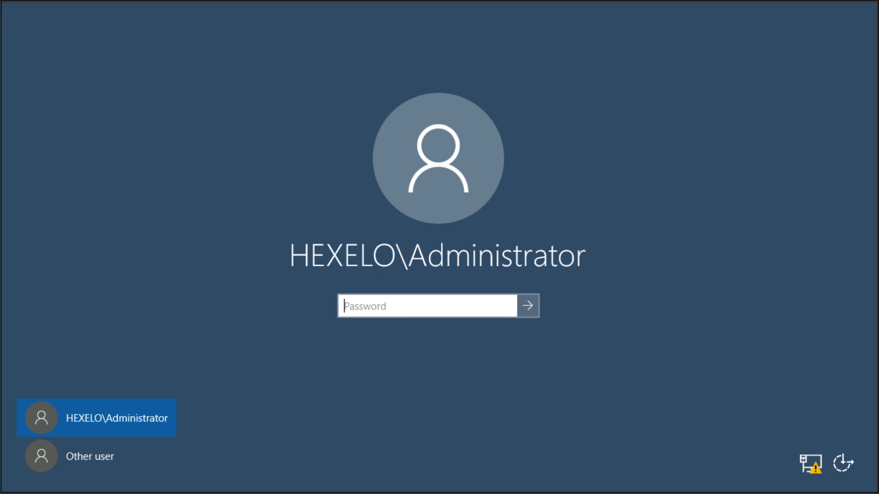
Step: Sign back in to the server with the account password, reopen Server Manager and dismiss the installation progress window
key(Return)
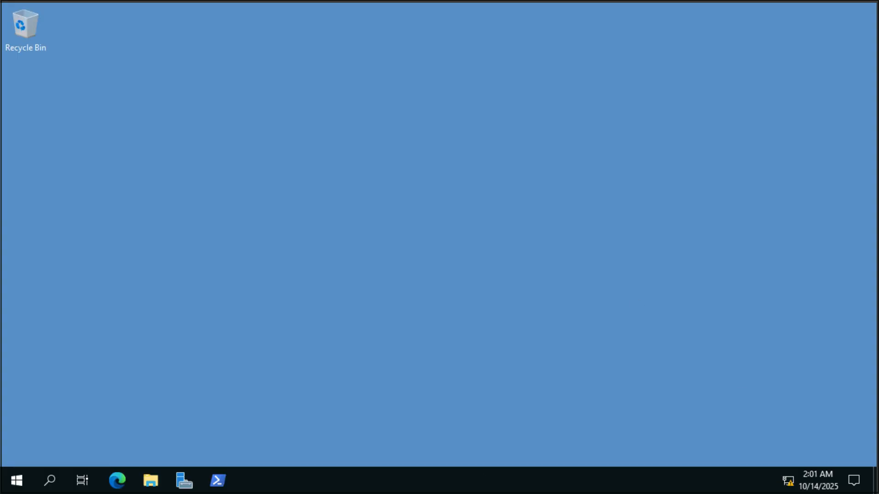
click(189, 481)
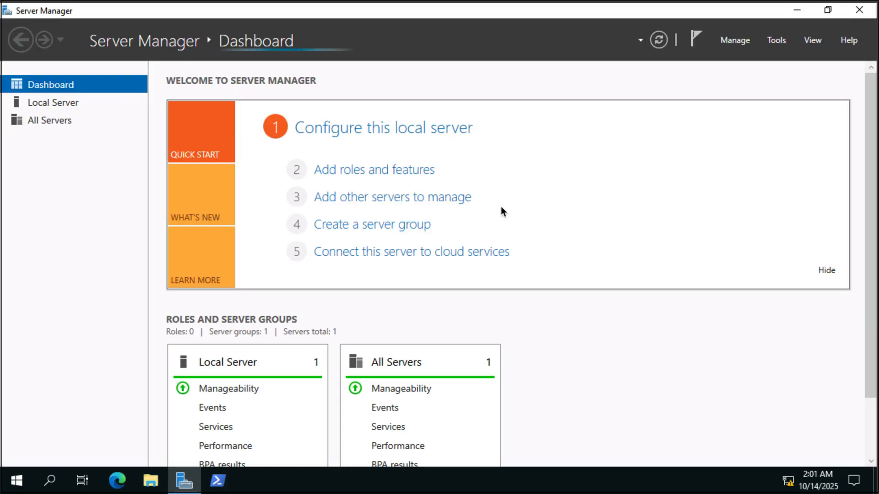
click(779, 39)
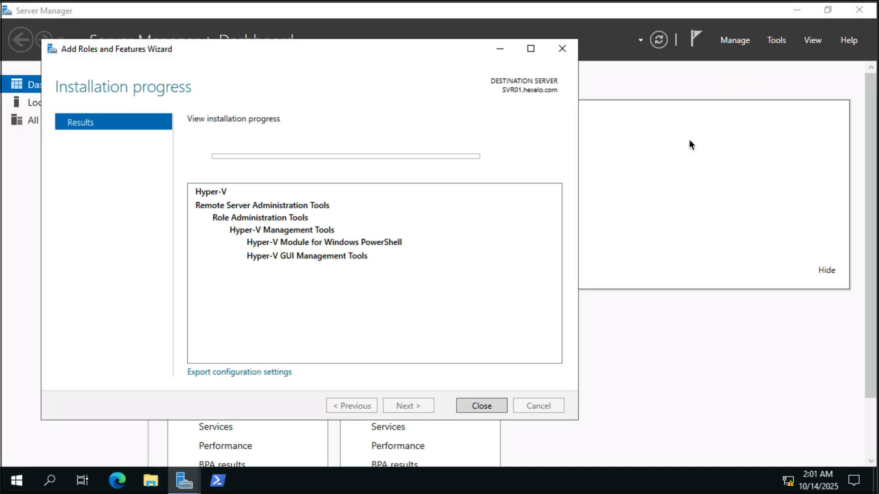
click(483, 407)
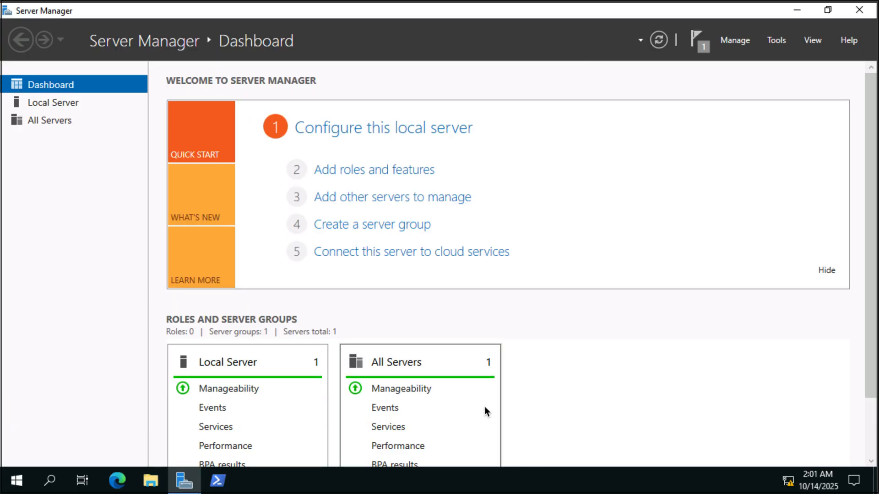
Step: Open Hyper-V Manager from Server Manager and select the SVR01 host
click(774, 40)
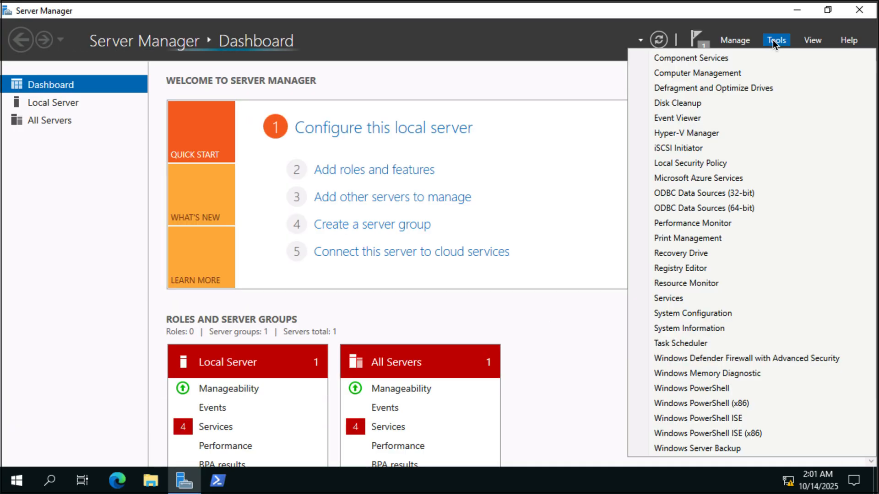
click(671, 132)
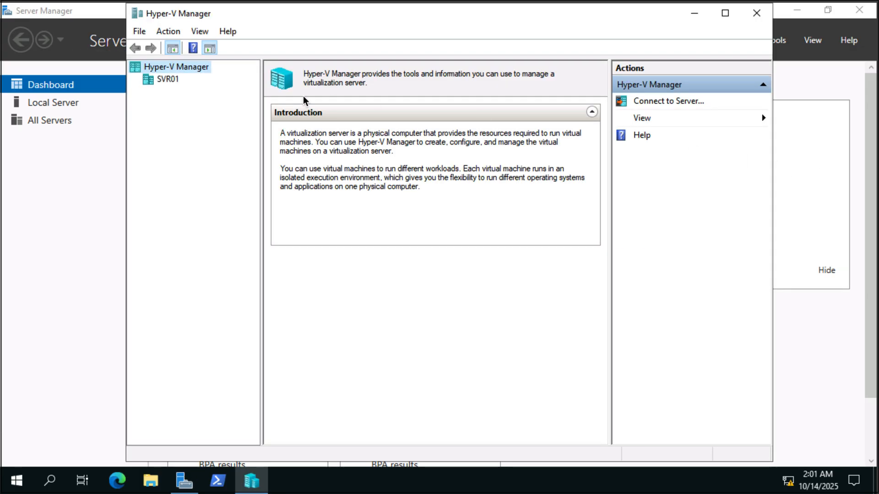
click(167, 79)
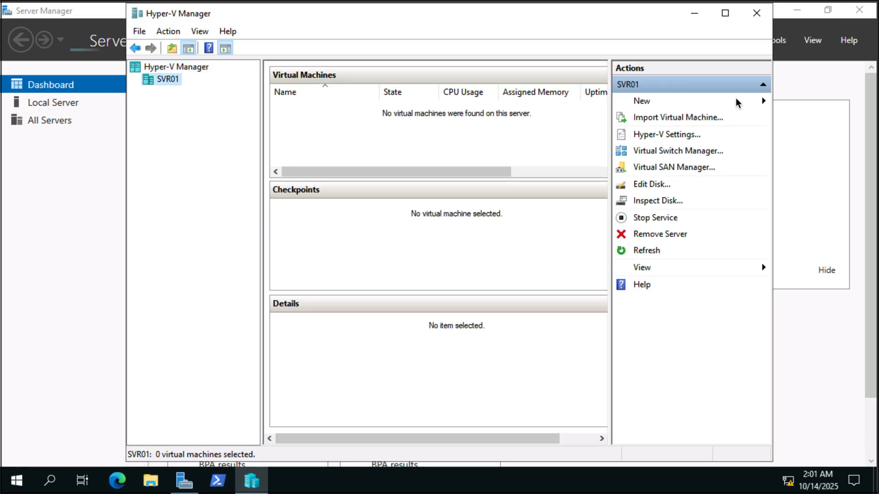
Step: Open the Virtual Switch Manager for SVR01 and create a new virtual switch of type Private
click(764, 101)
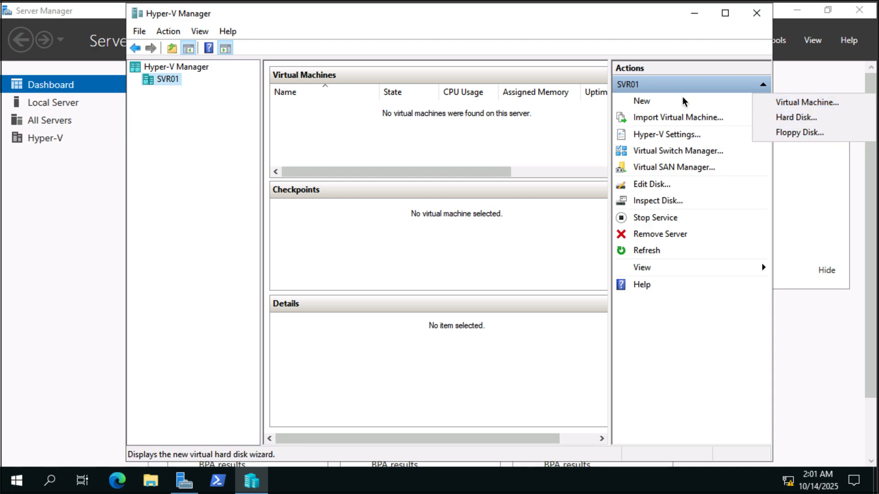
click(690, 151)
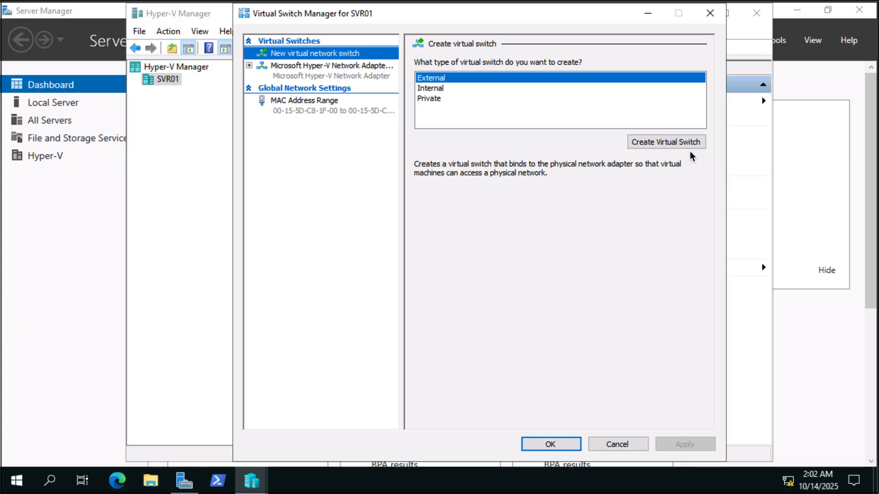
click(442, 98)
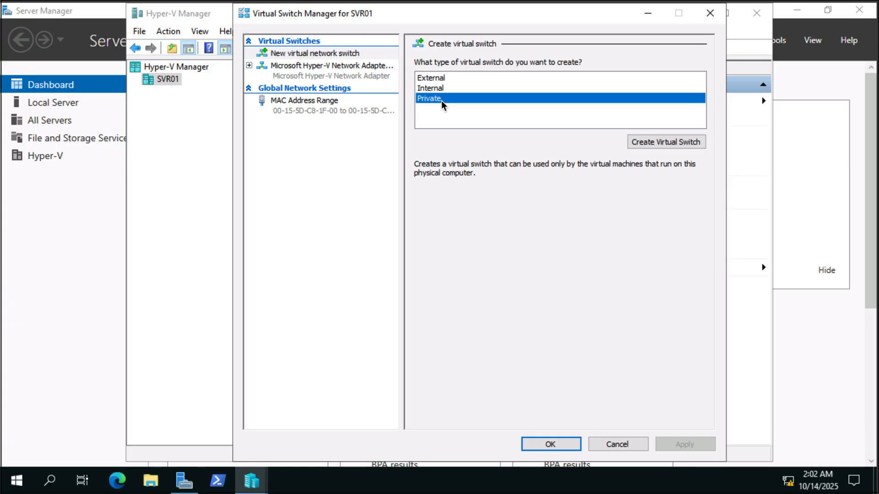
click(695, 141)
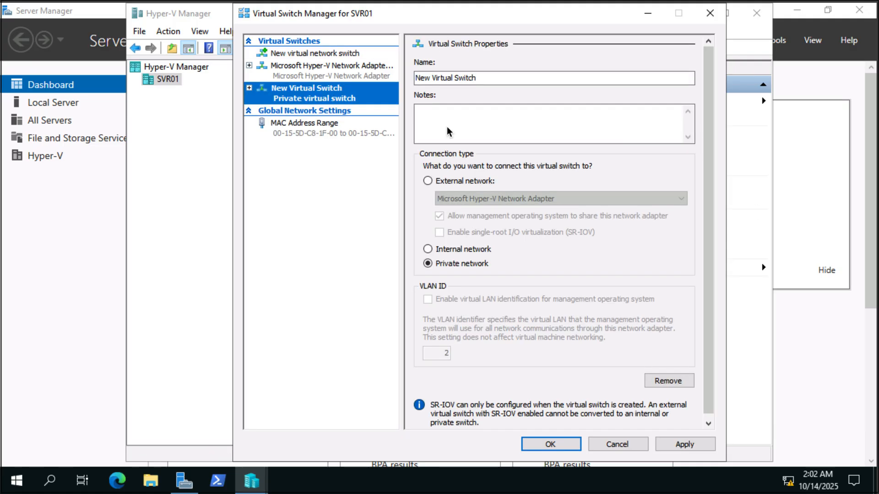
Step: Name the new private virtual switch "Hexelo Private Switch" and save the switch settings
click(483, 77)
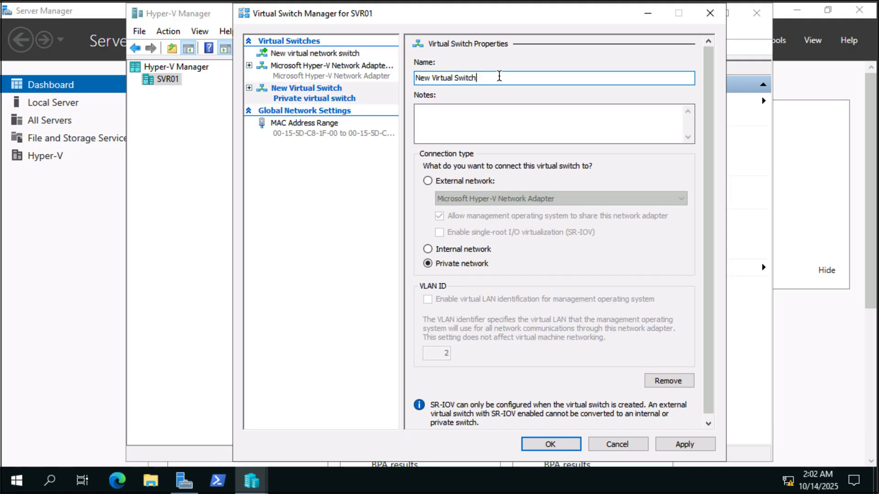
double_click(500, 77)
click(501, 78)
double_click(500, 77)
key(BackSpace)
key(BackSpace)
key(BackSpace)
key(BackSpace)
key(BackSpace)
key(BackSpace)
key(BackSpace)
key(BackSpace)
key(BackSpace)
key(BackSpace)
key(BackSpace)
key(BackSpace)
key(BackSpace)
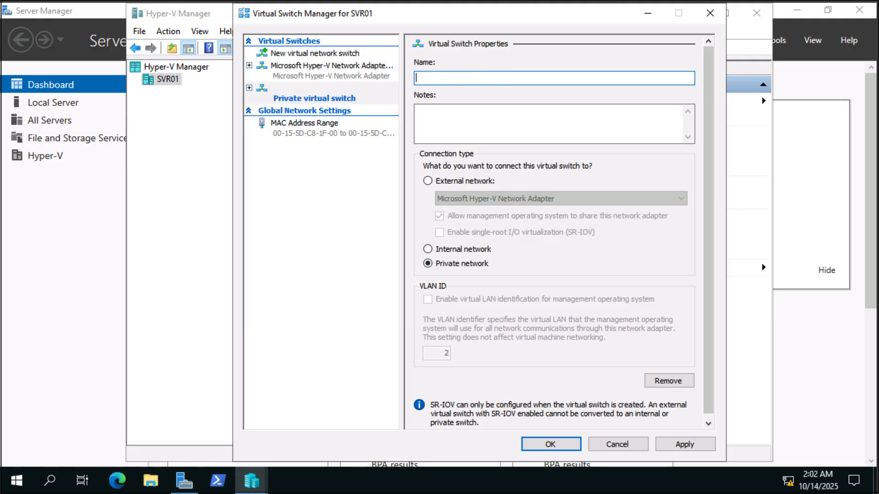
text(Hexelo Private Switch)
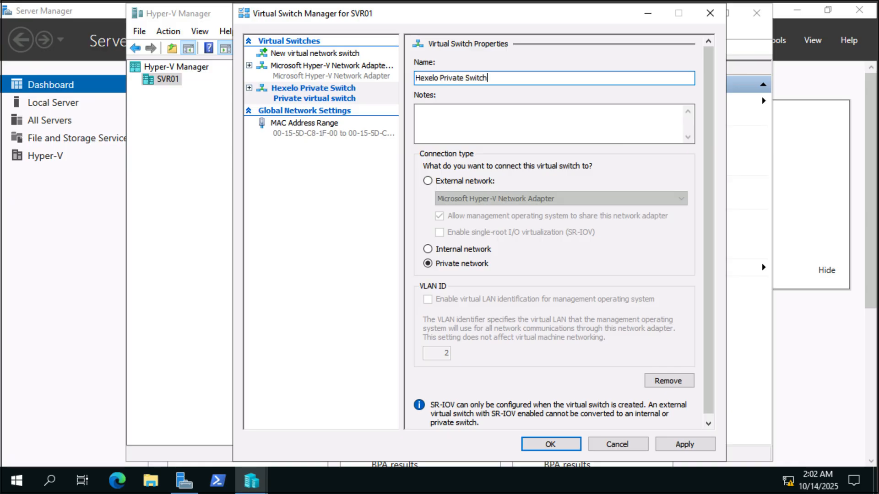
click(539, 445)
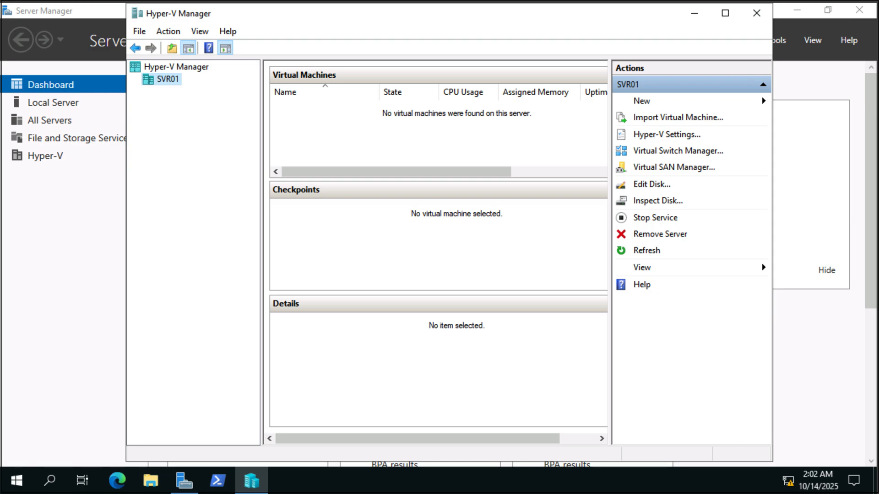
Step: Start a new virtual hard disk on SVR01, keep the default disk format and choose the Differencing disk type
click(712, 99)
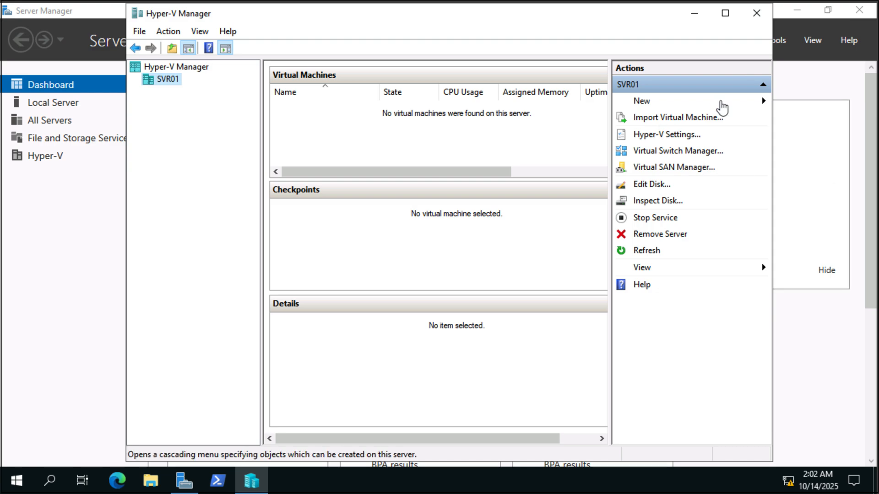
click(778, 113)
click(530, 395)
click(534, 395)
click(332, 252)
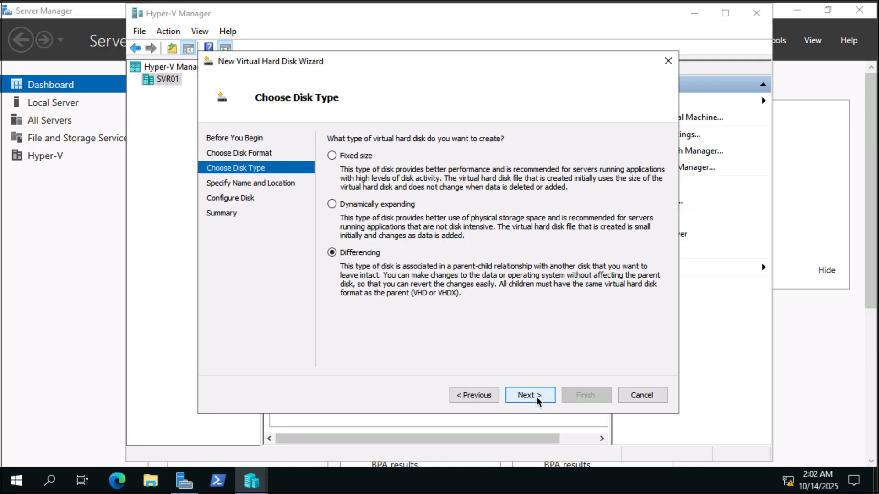
click(530, 395)
Step: Name the new virtual hard disk file OSDrive.vhdx, keeping the default Virtual Hard Disks location
click(526, 177)
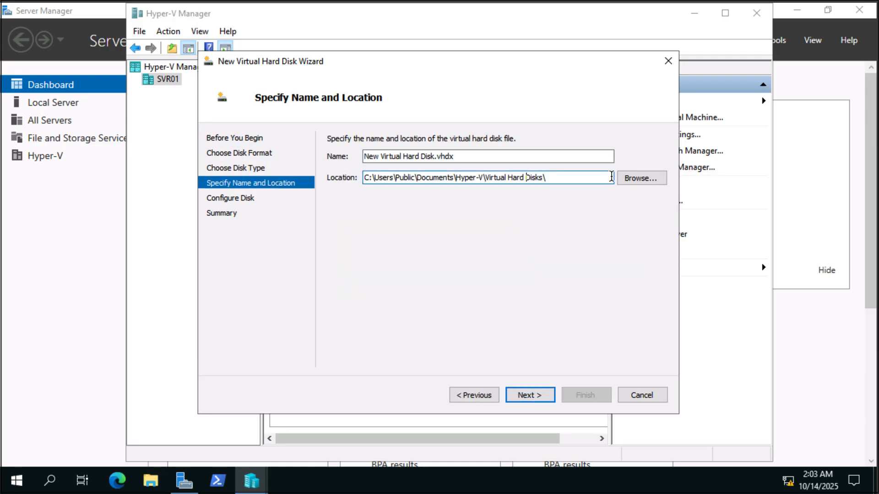
triple_click(486, 153)
text(OSDrive.vhdx)
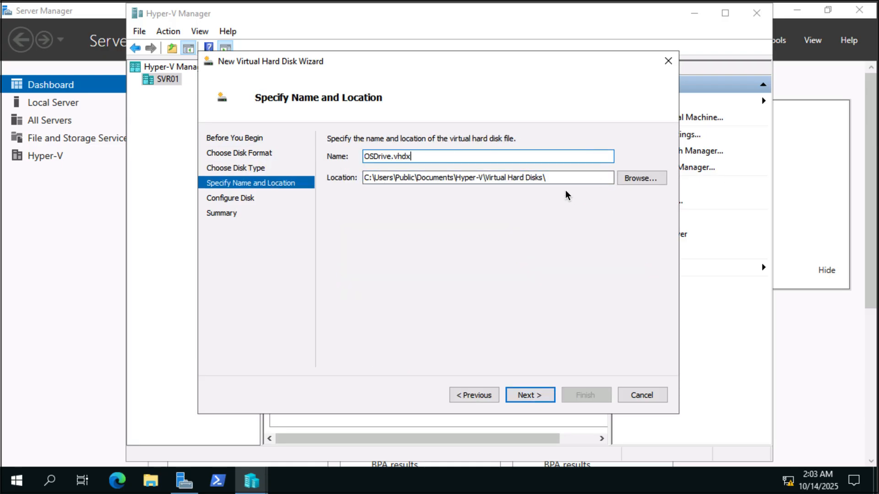
Step: Set the new virtual hard disk's storage location to the D:\Base folder
click(640, 178)
scroll(261, 304, down, 2)
click(255, 298)
click(567, 375)
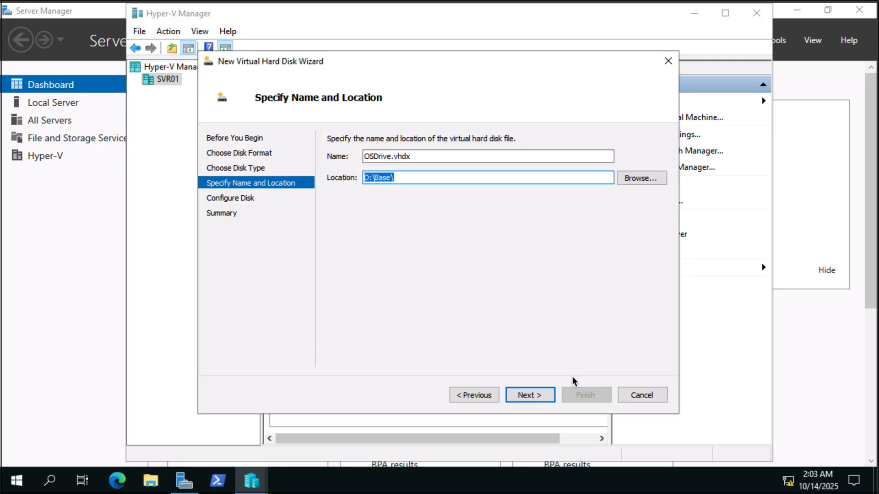
click(529, 395)
Step: Use D:\Base\VM1\Virtual Hard Disks\VM1.vhdx as the parent disk and create the differencing disk
click(644, 168)
click(257, 322)
double_click(351, 175)
double_click(354, 168)
double_click(358, 179)
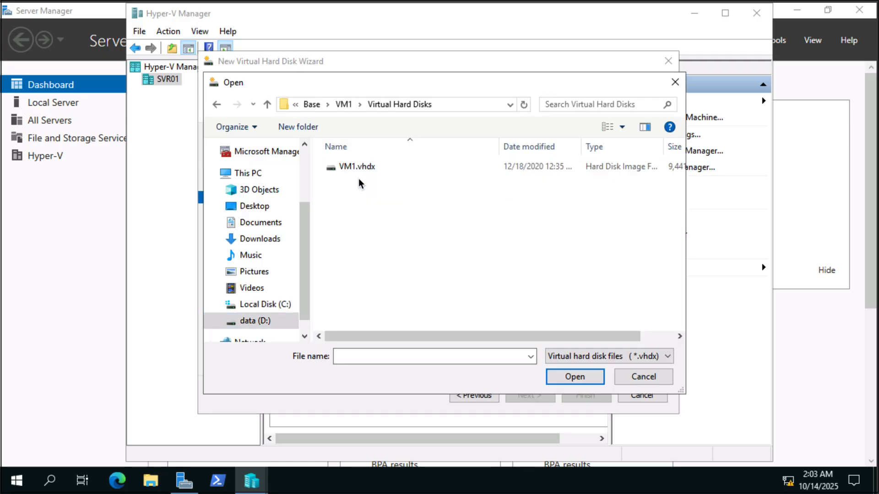
click(358, 169)
click(578, 373)
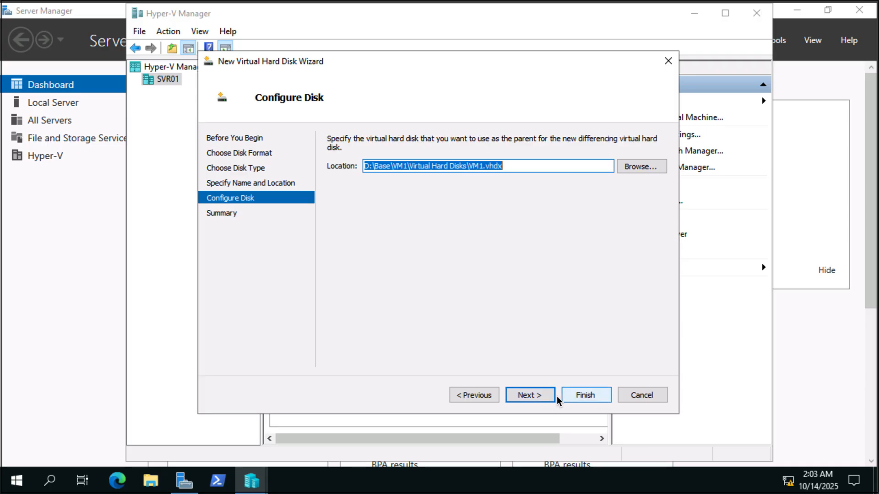
click(581, 396)
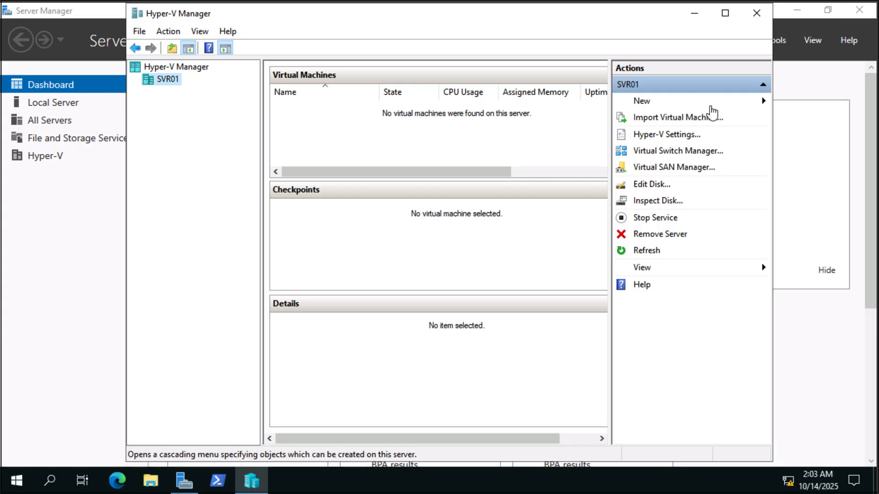
Step: Start a new virtual machine on SVR01 named VM1 and store it in the D:\Base folder
click(763, 100)
click(768, 102)
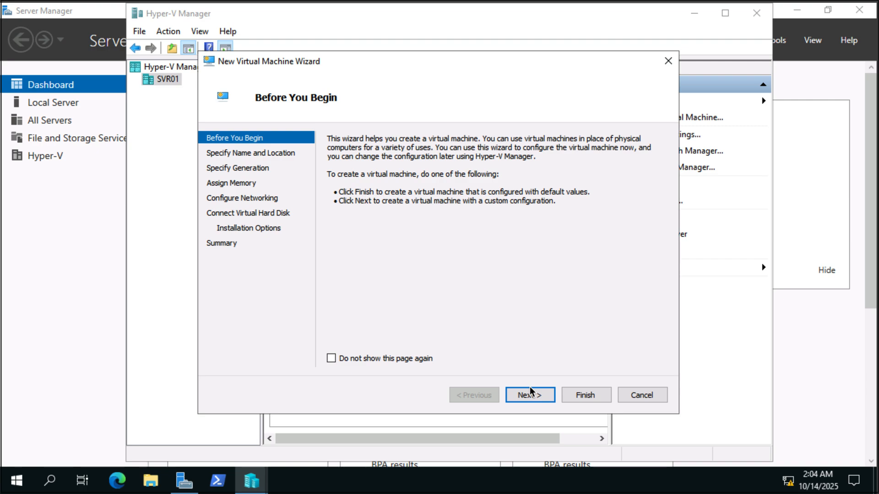
click(530, 393)
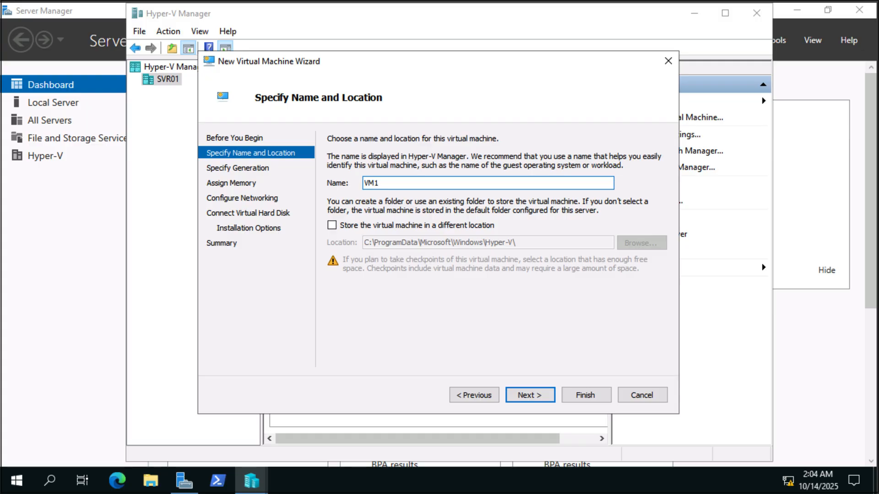
click(331, 225)
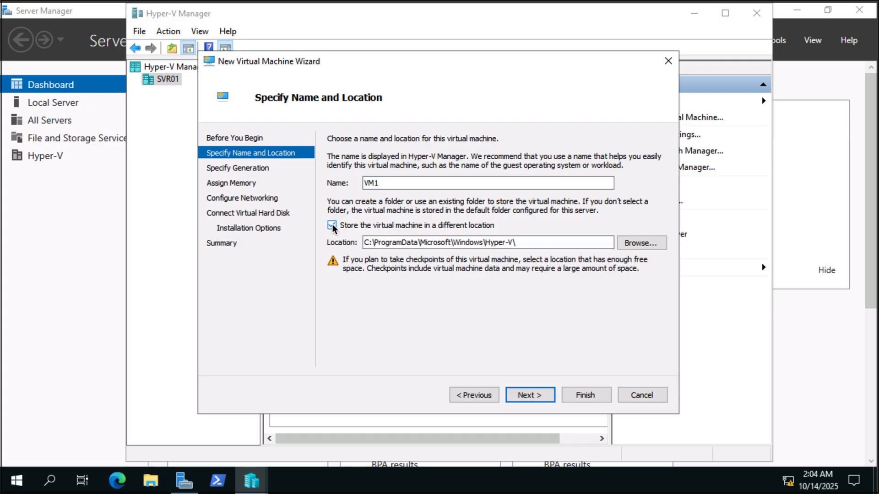
click(639, 242)
click(255, 321)
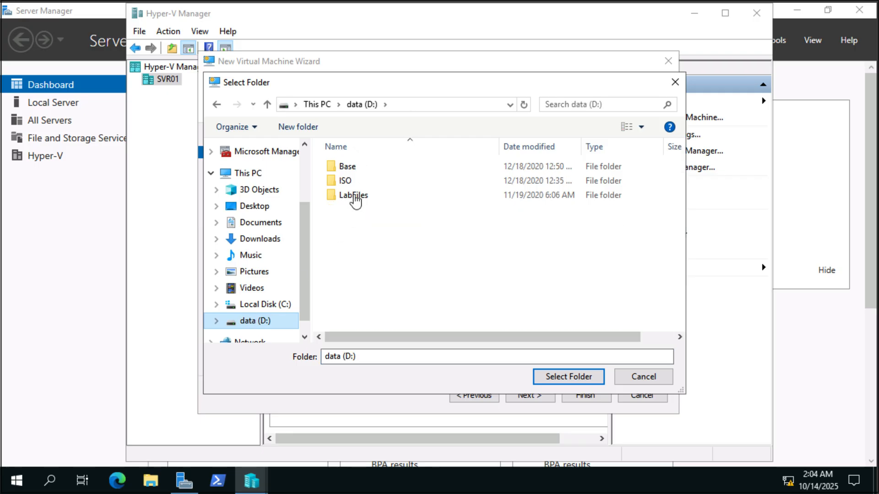
click(347, 167)
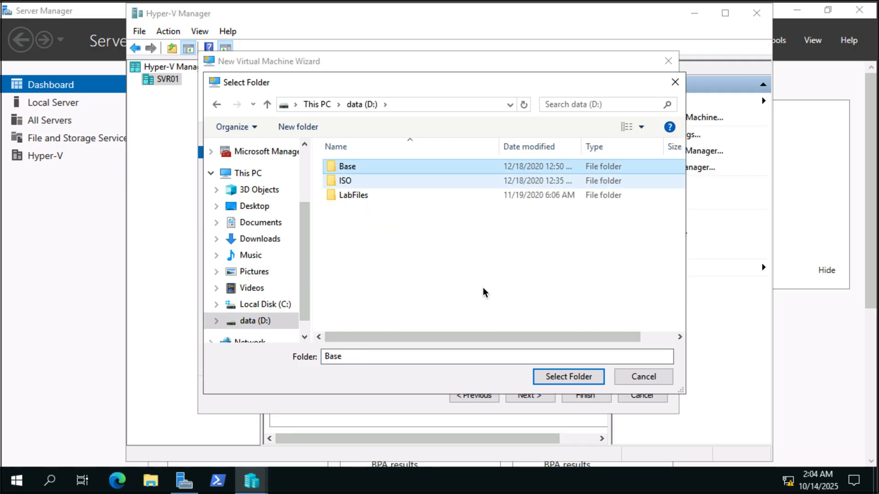
click(593, 376)
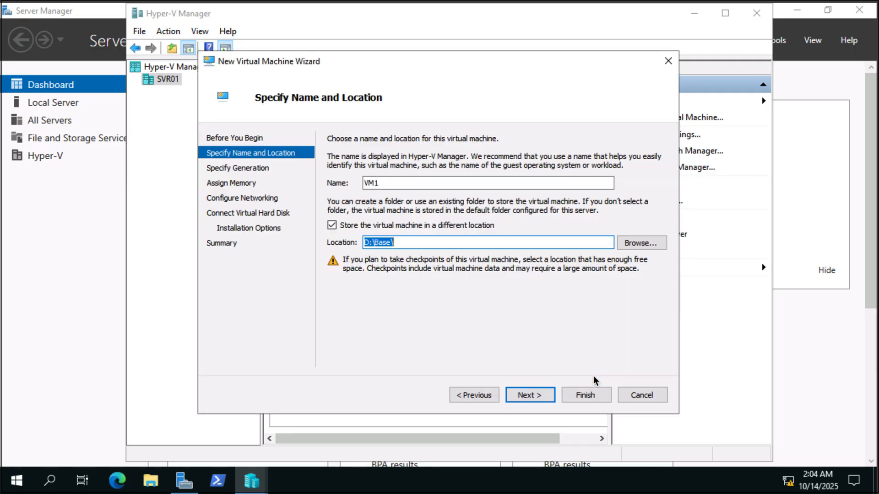
click(541, 393)
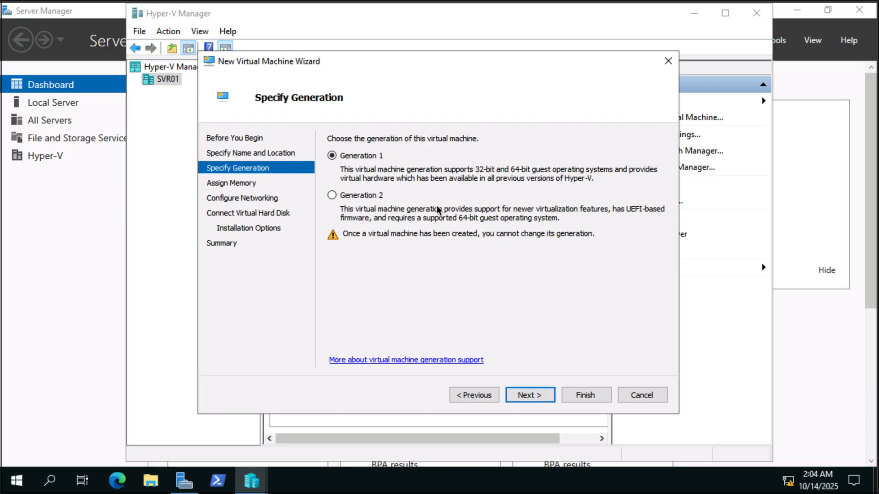
Step: Keep Generation 1 and 1024 MB startup memory, and connect the virtual machine to Hexelo Private Switch
click(518, 392)
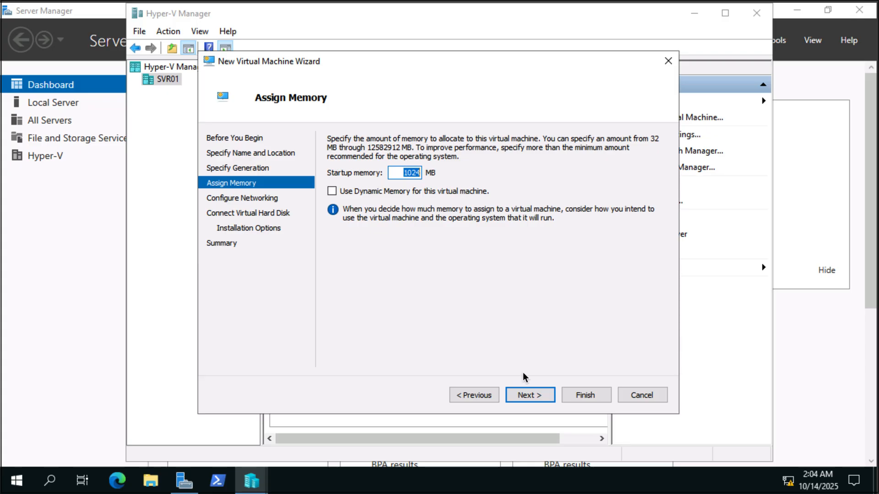
click(528, 394)
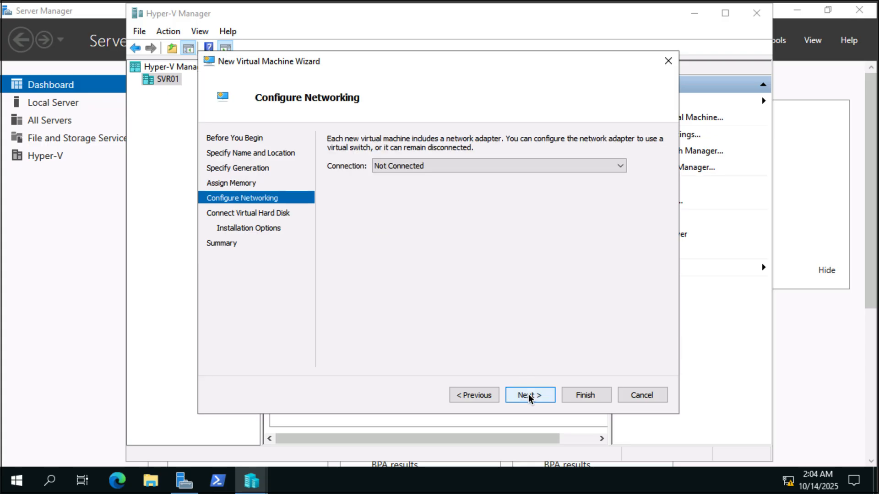
click(466, 163)
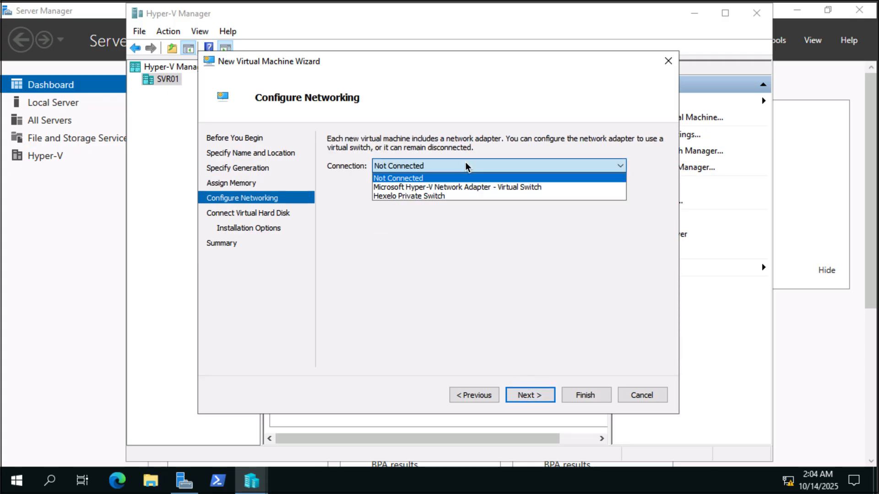
click(480, 196)
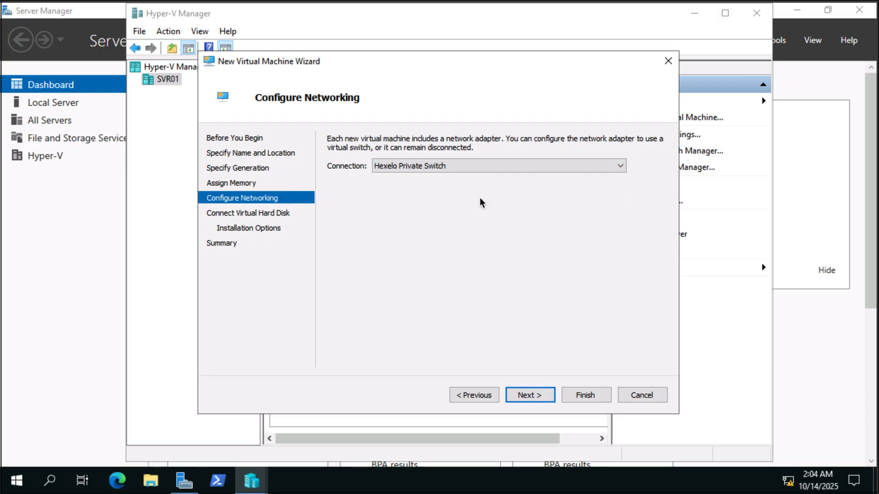
click(531, 394)
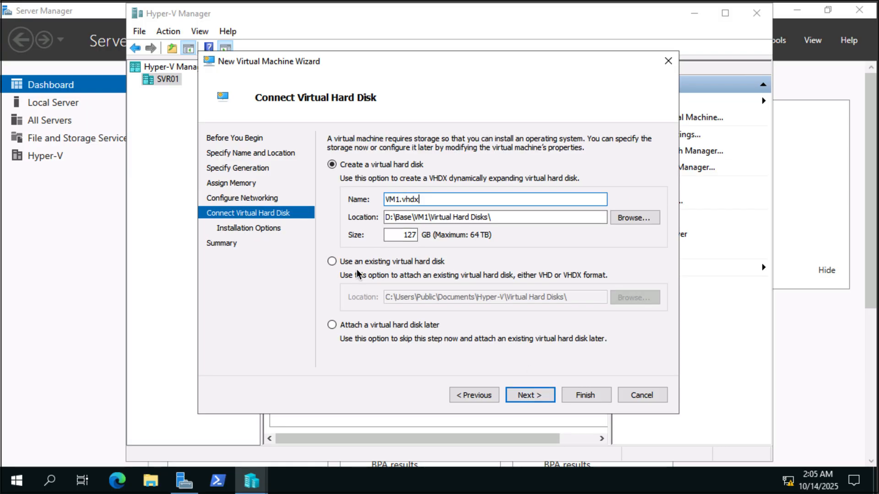
Step: Attach the existing virtual hard disk D:\Base\OSDrive.vhdx and finish creating the virtual machine
click(356, 264)
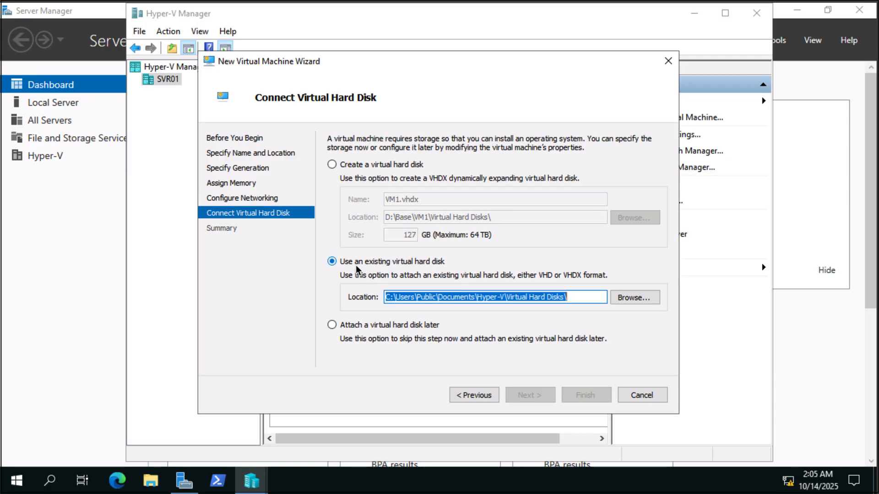
click(634, 297)
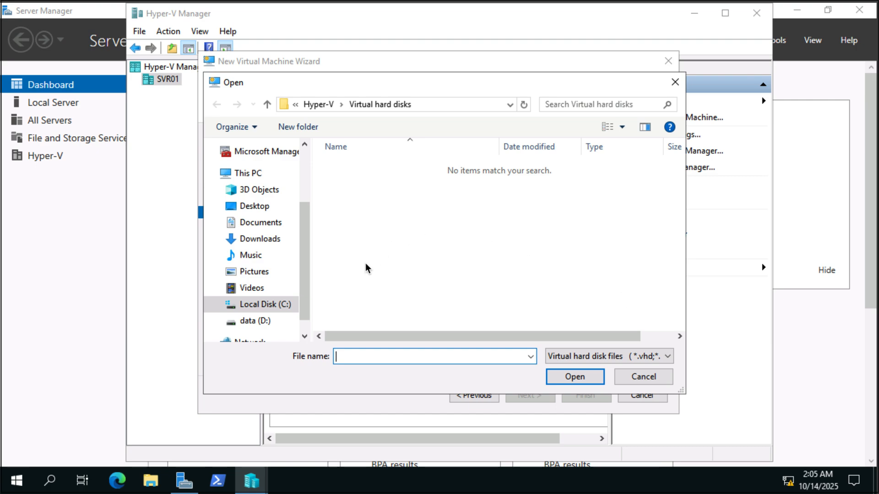
click(262, 321)
click(358, 166)
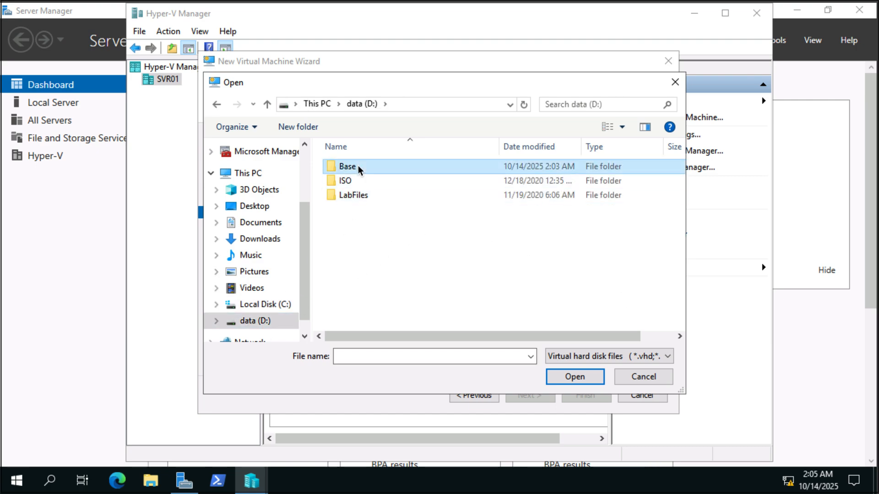
double_click(358, 166)
click(359, 196)
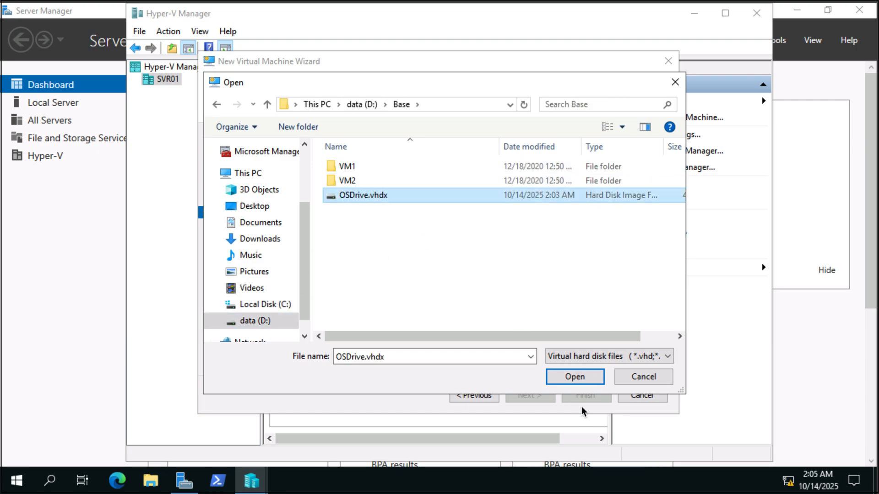
click(574, 376)
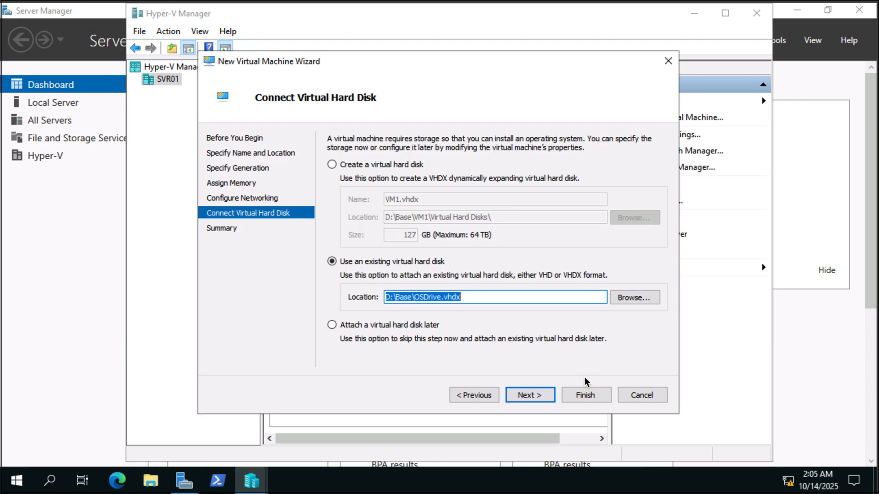
click(531, 395)
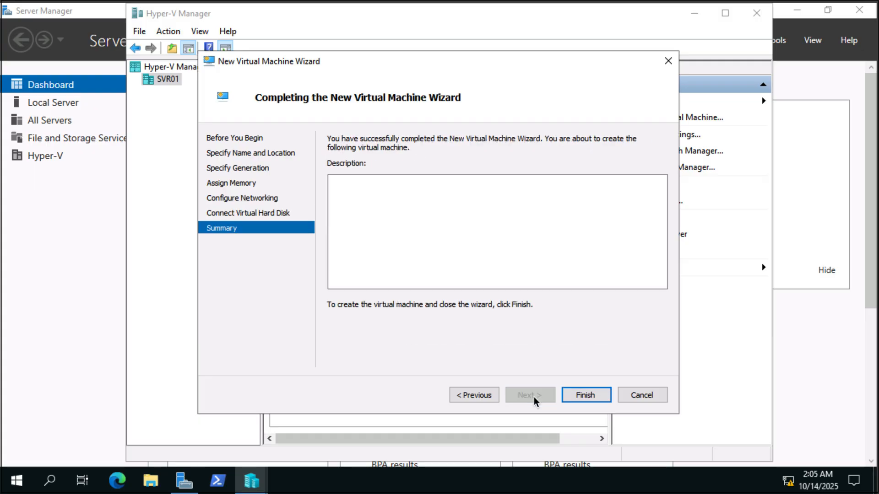
click(590, 395)
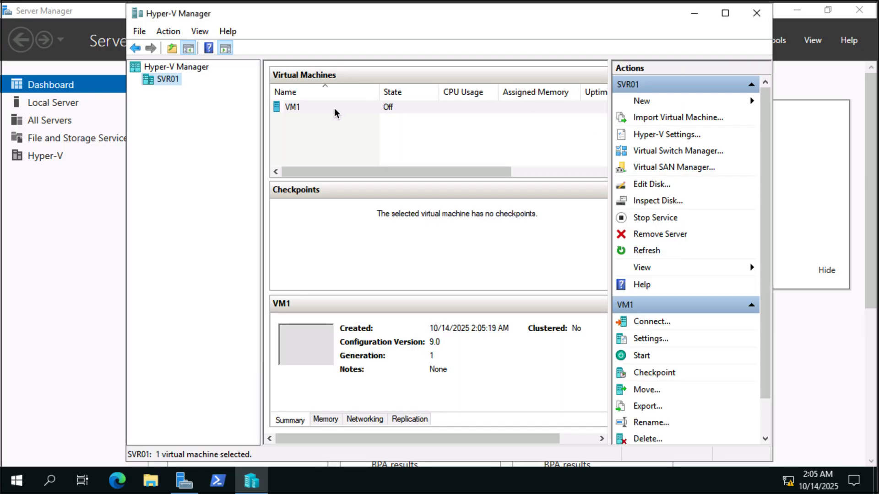
Step: Open the memory settings of VM1 and enable Dynamic Memory
click(299, 106)
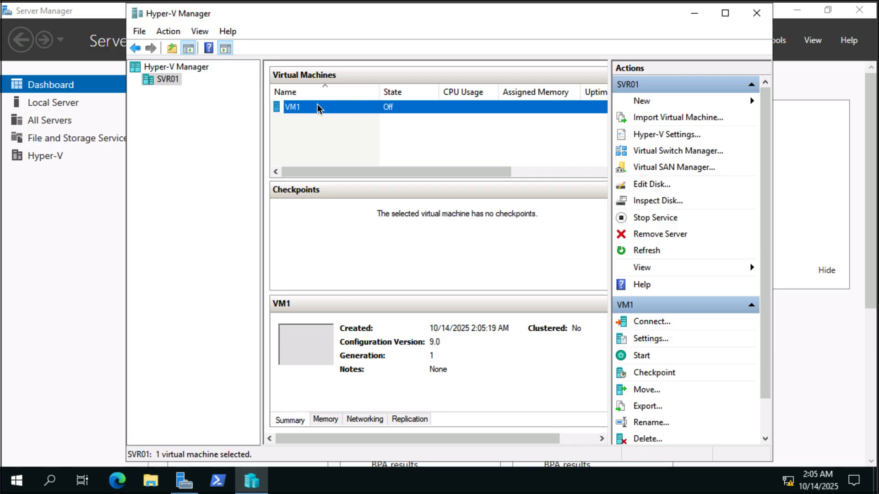
right_click(307, 111)
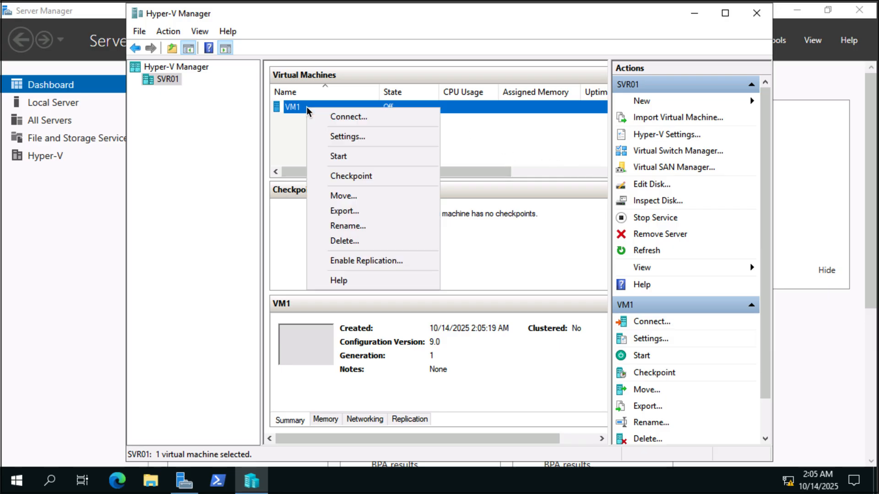
click(347, 137)
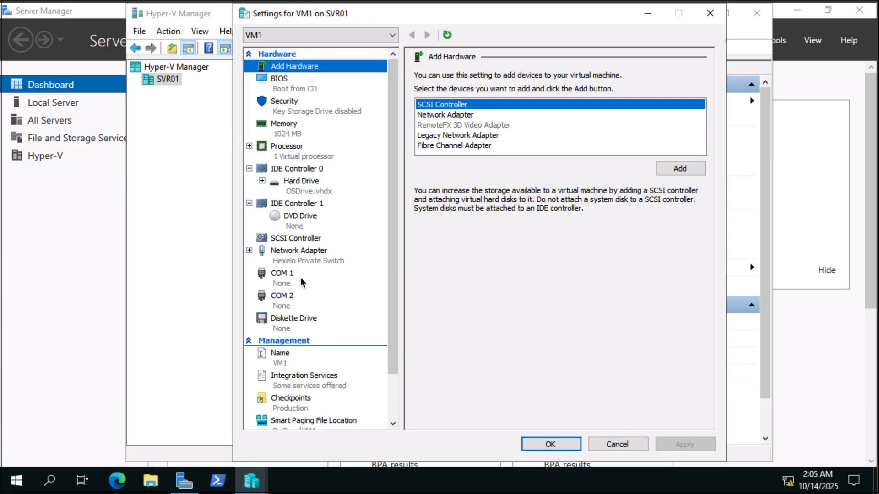
click(287, 132)
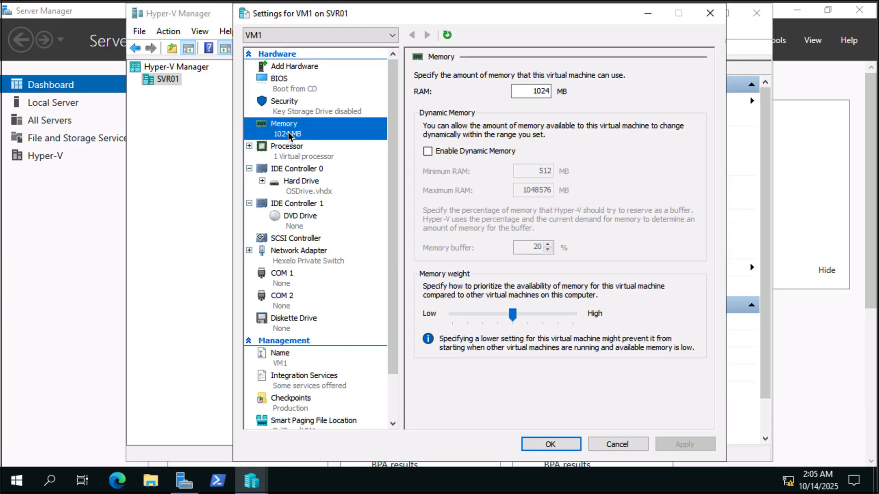
click(428, 152)
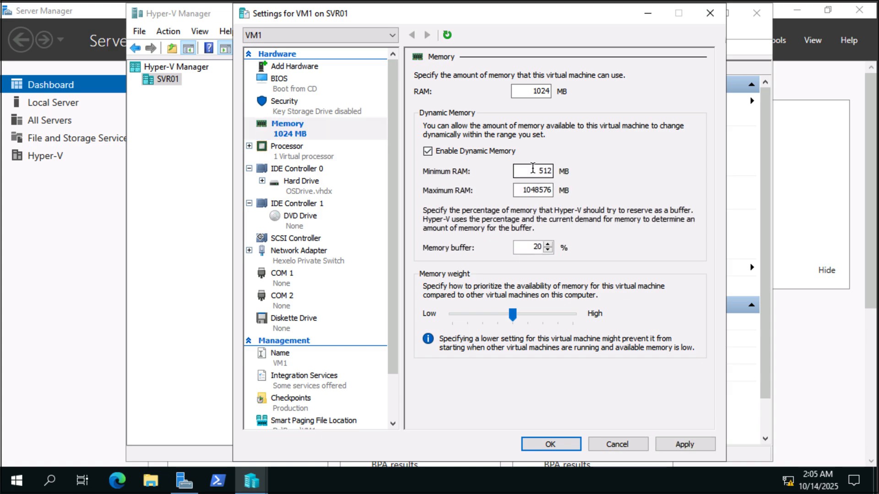
Step: Set VM1's minimum RAM to 1024 MB and maximum RAM to 6000 MB, and save the settings
click(532, 169)
right_click(572, 181)
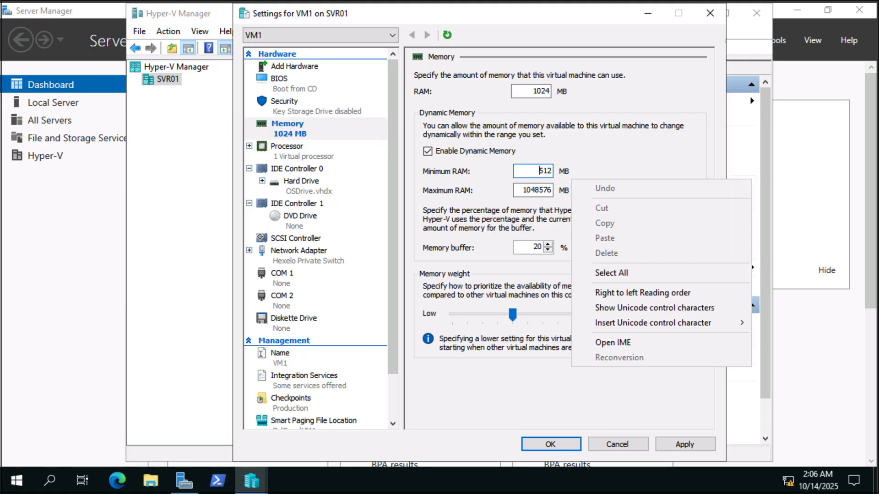
click(526, 169)
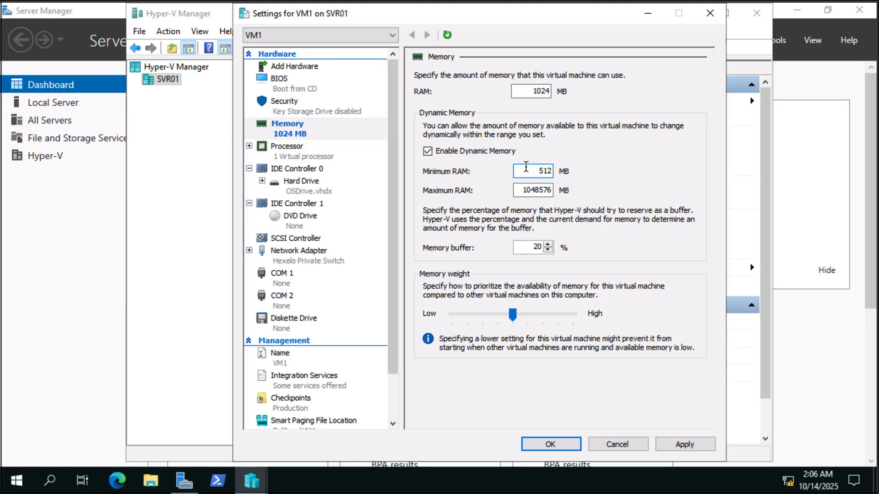
key(Delete)
key(Delete)
text(1024)
key(Tab)
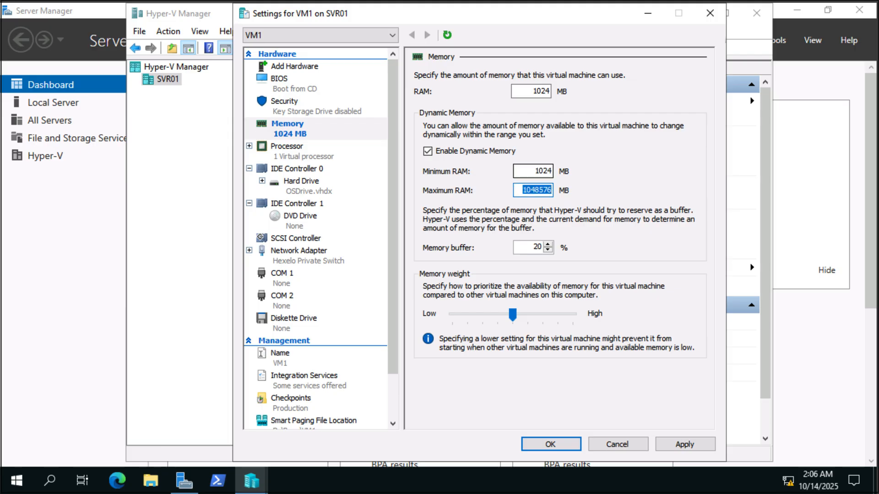
text(6000)
click(542, 440)
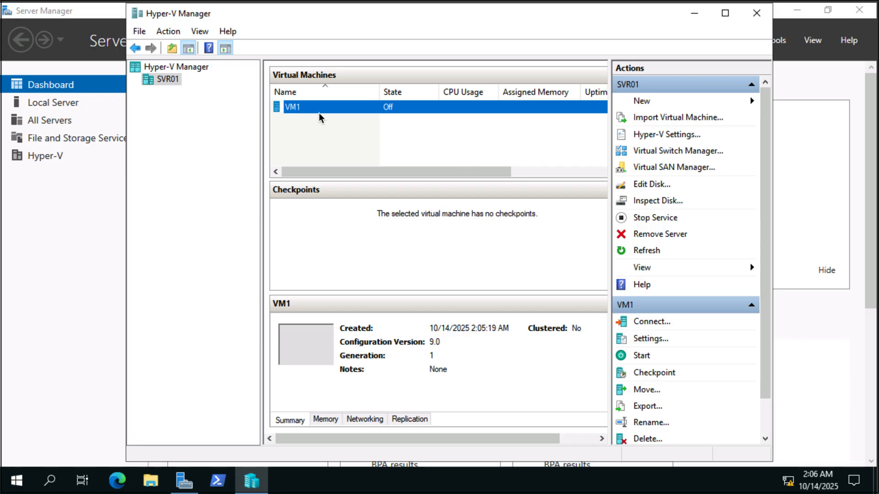
Step: Start VM1 and connect to its console
click(641, 357)
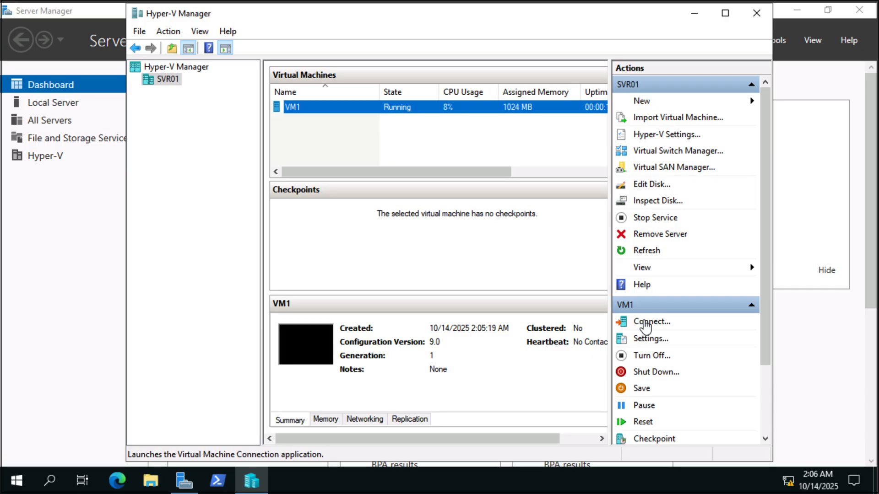
click(647, 322)
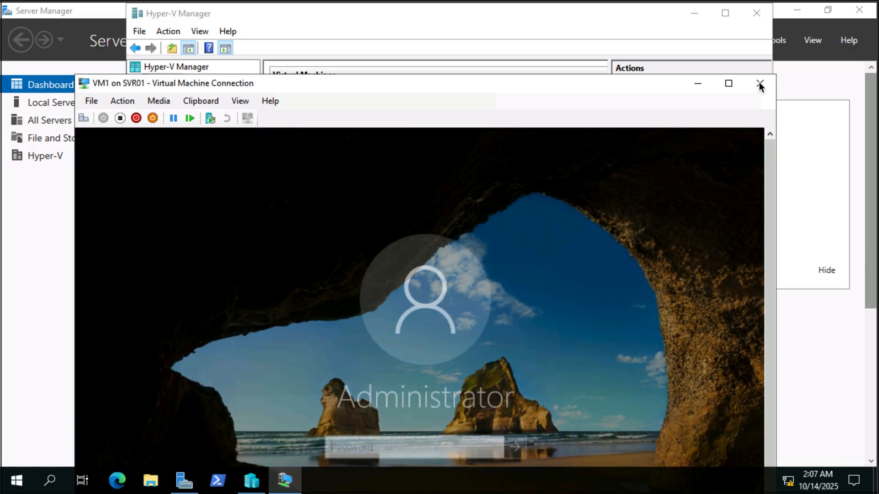
Step: Close the VM1 console window and turn off the virtual machine
click(758, 82)
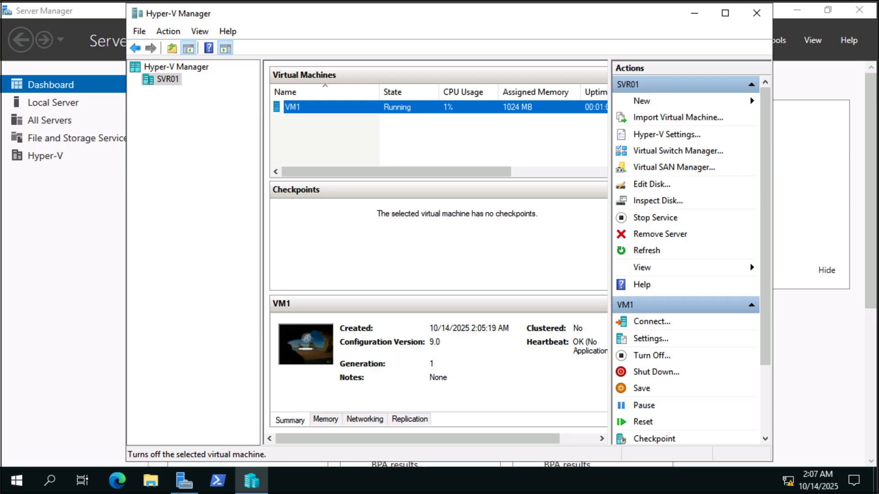
click(661, 356)
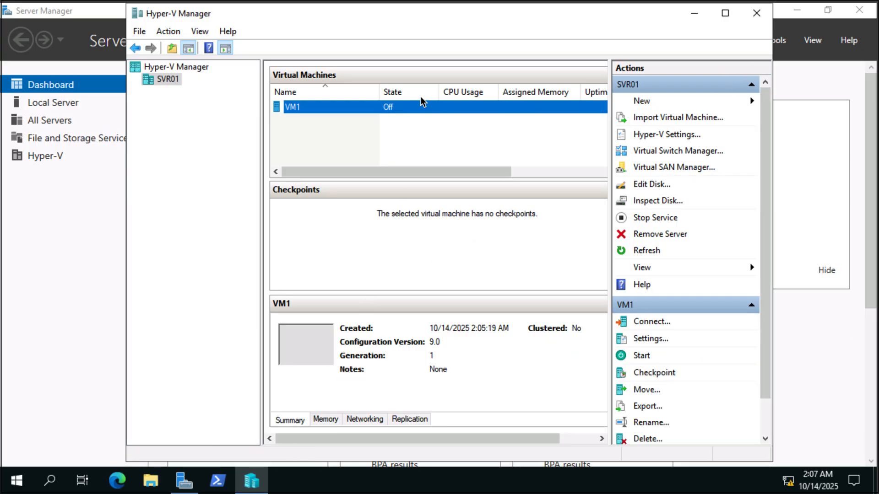
Step: Switch to the W10_Admin machine and open svr01.hexelo.com in Microsoft Edge
mouse_move(433, 3)
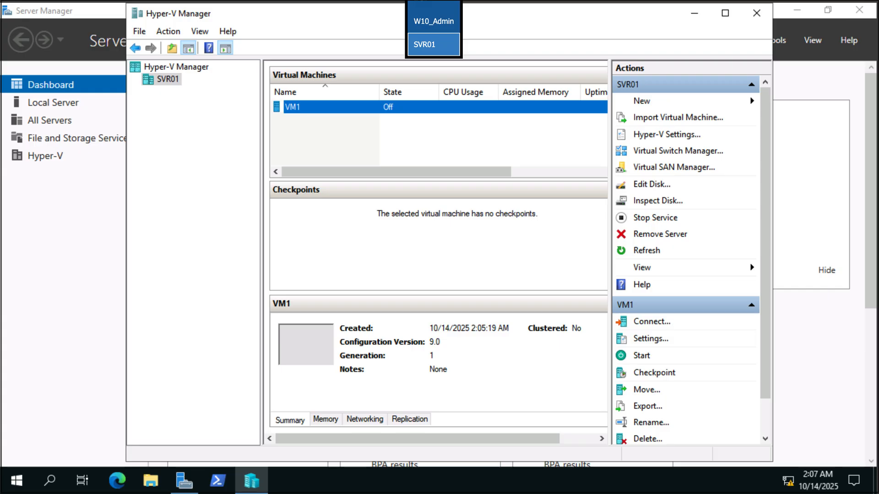
click(429, 23)
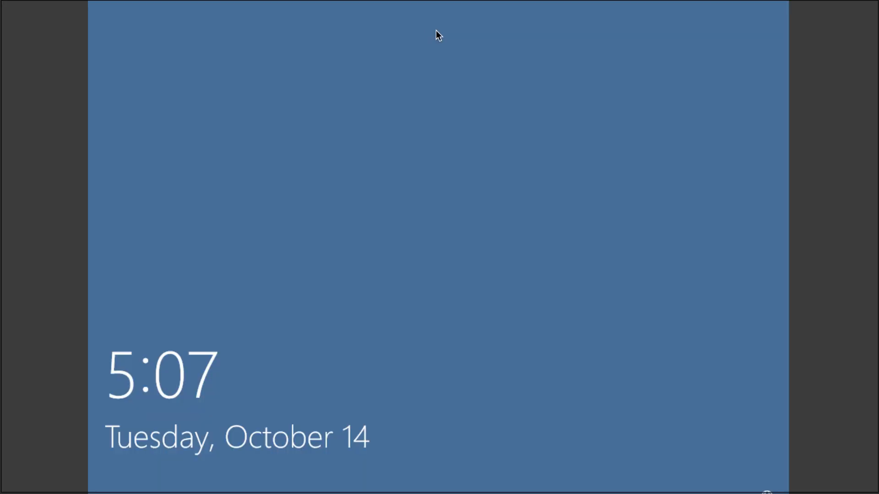
click(605, 207)
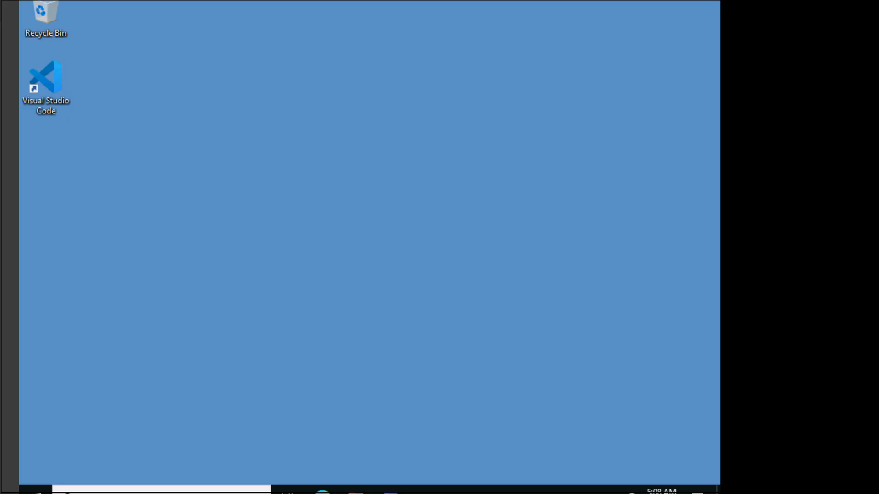
click(320, 472)
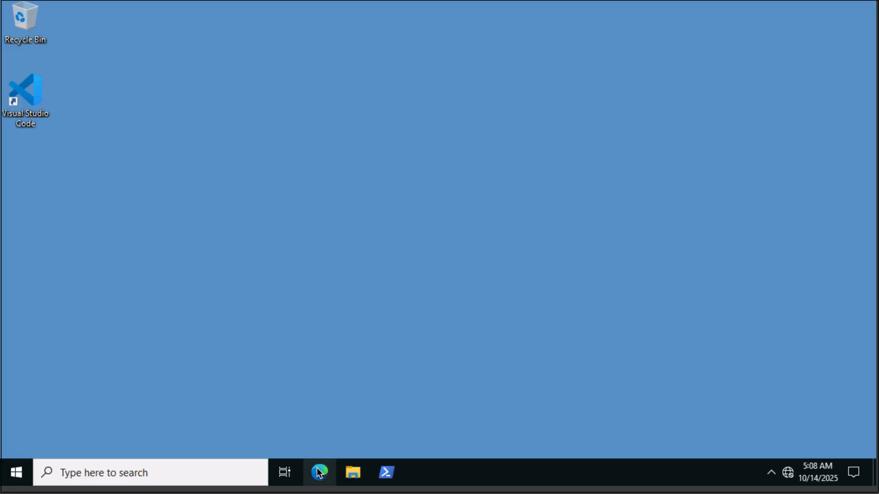
text(svr01.hexelo.com)
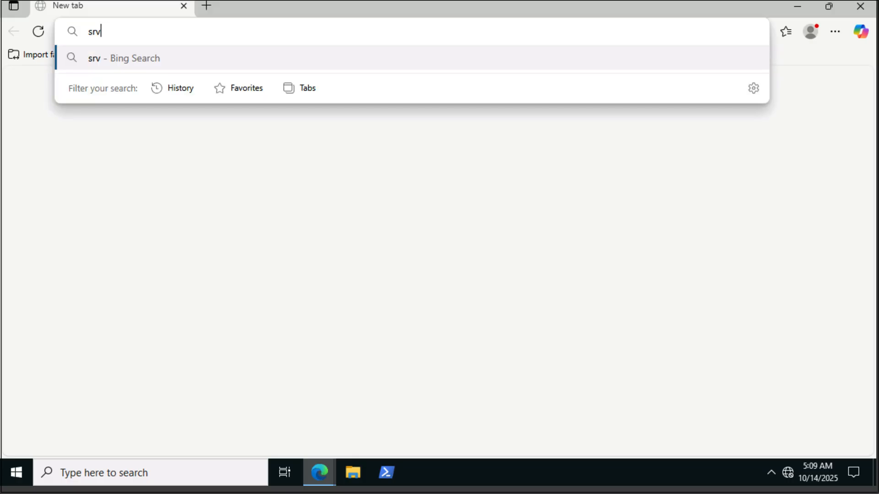
key(Return)
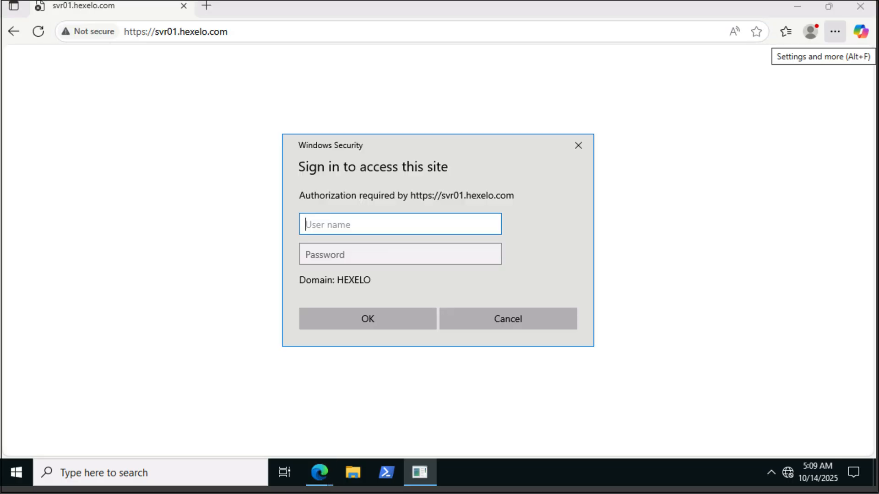
Step: Sign in to the site as Hexelo\Administrator with the account password
text(Hexelo\Administrator)
key(Tab)
key(Return)
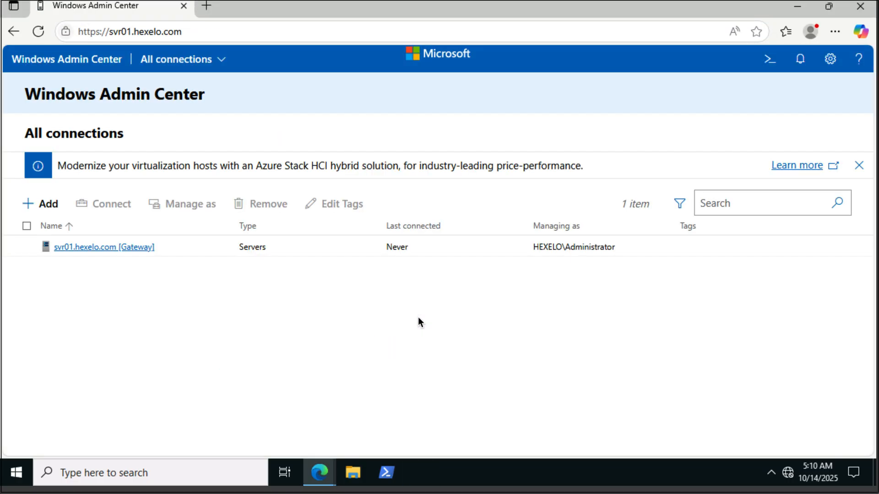
Step: Connect to the svr01.hexelo.com gateway server and show its virtual machines
click(143, 247)
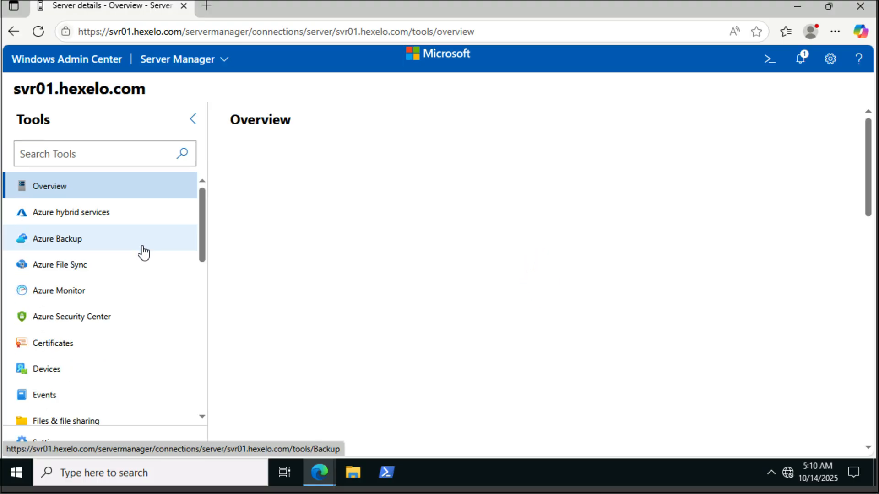
scroll(93, 279, down, 10)
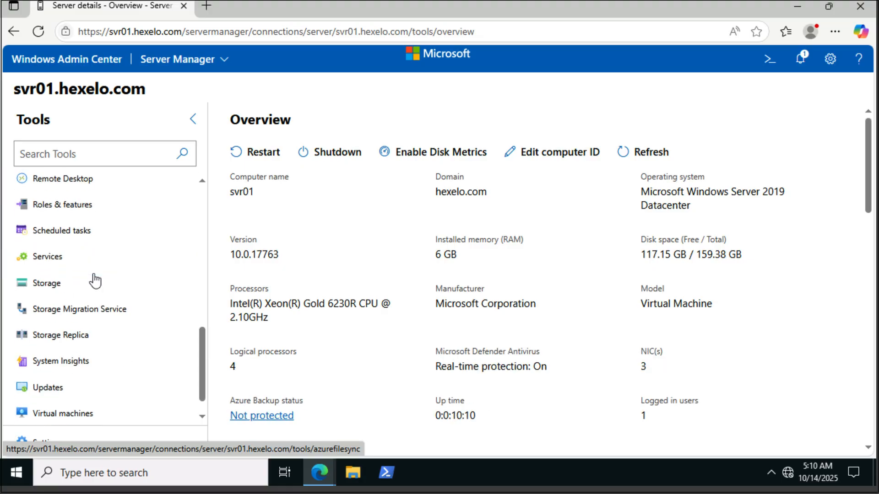
scroll(94, 280, down, 1)
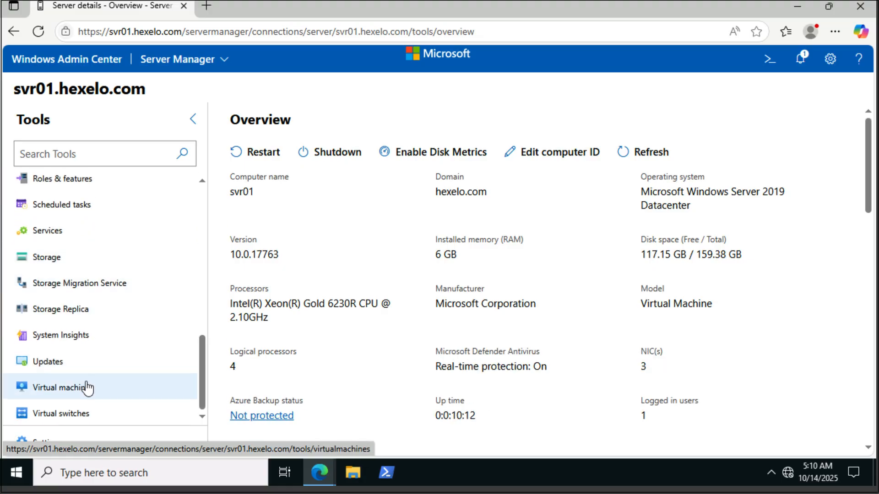
click(87, 388)
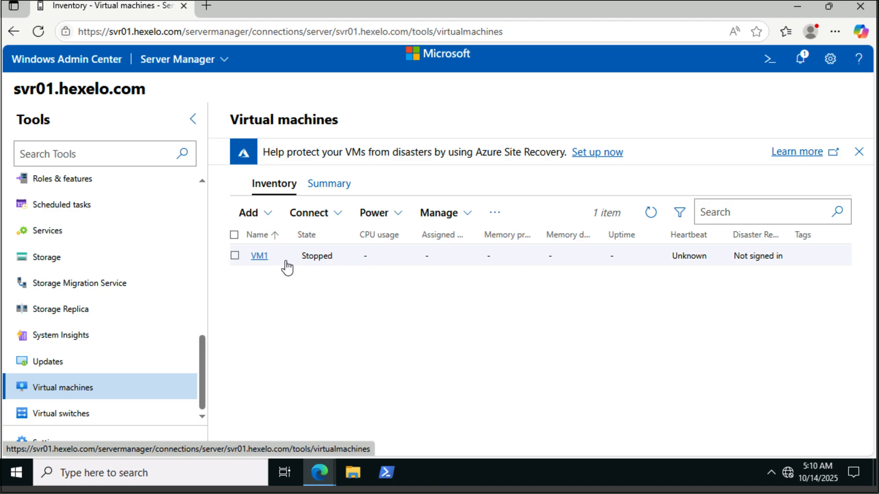
Step: Add a new empty 127 GB virtual hard disk in VM1's disk settings and save them
click(255, 258)
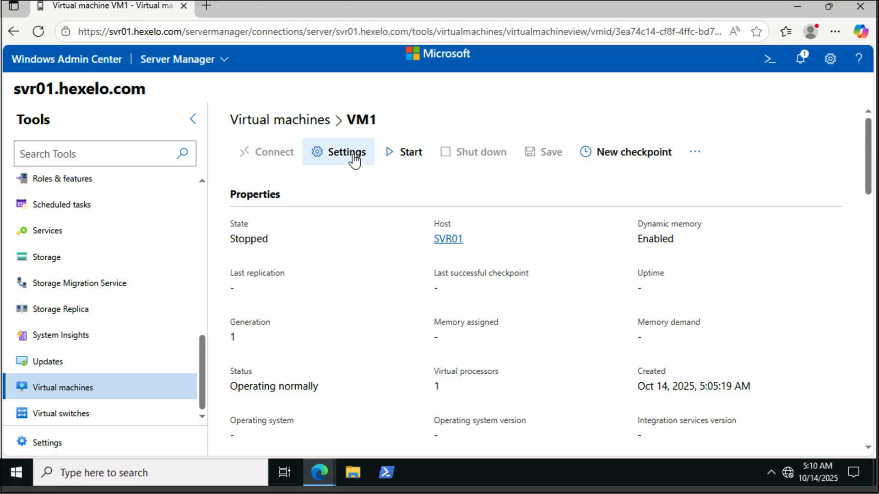
click(353, 155)
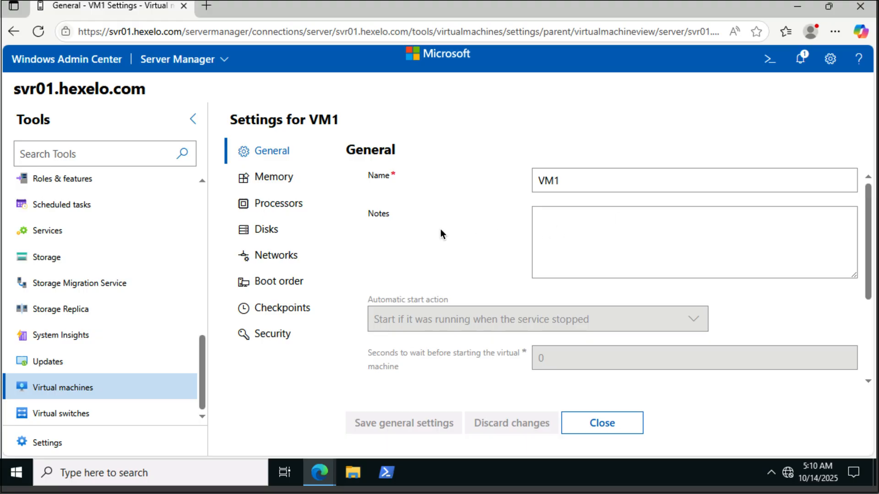
click(271, 234)
scroll(549, 337, down, 3)
click(405, 361)
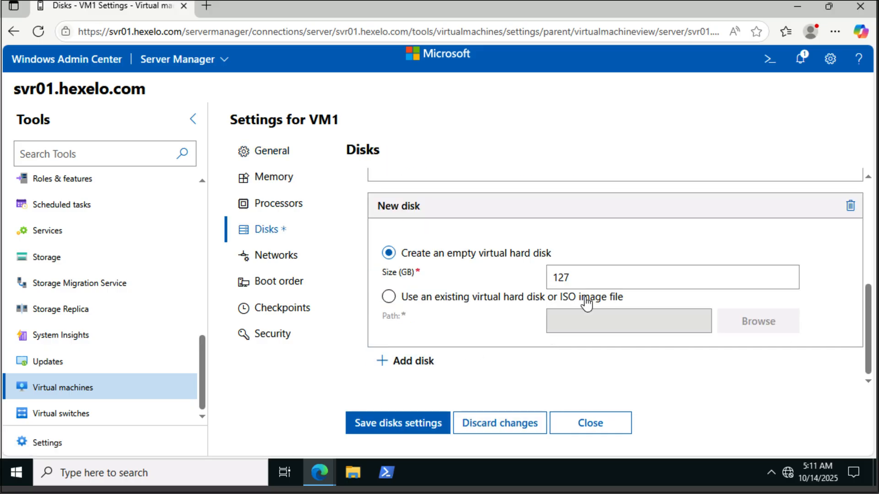
click(417, 422)
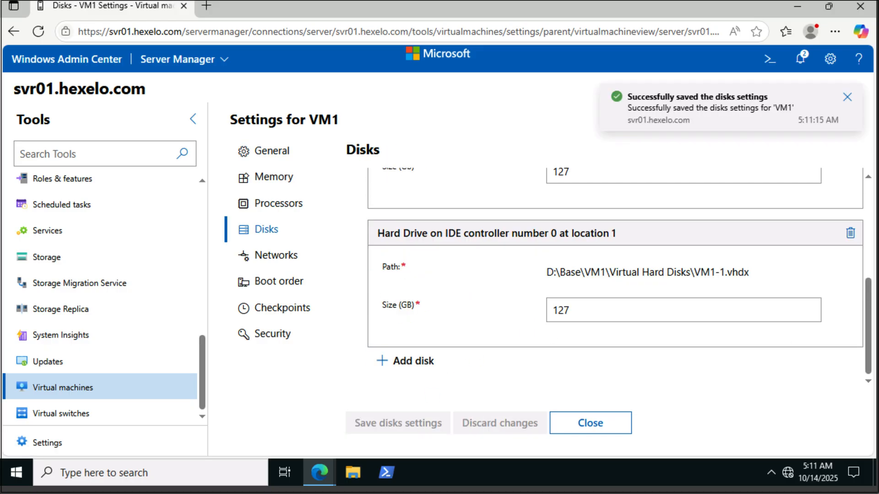
Step: Close VM1's settings and start the virtual machine
click(612, 428)
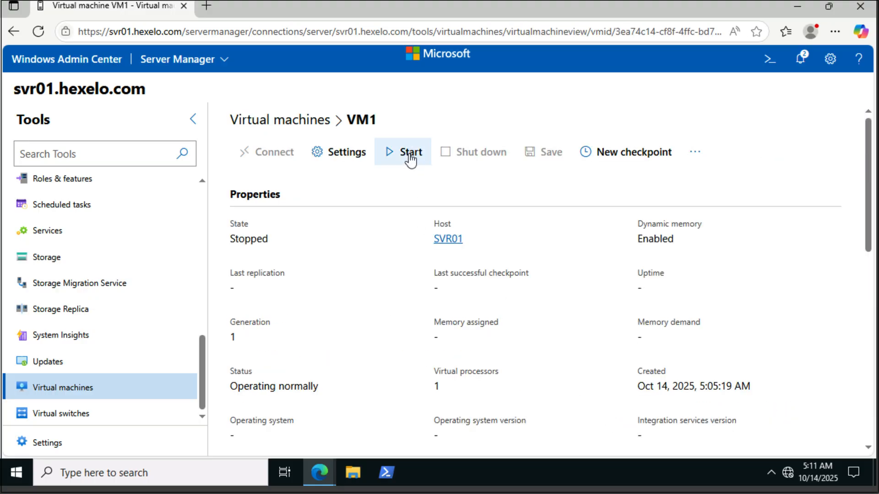
click(410, 158)
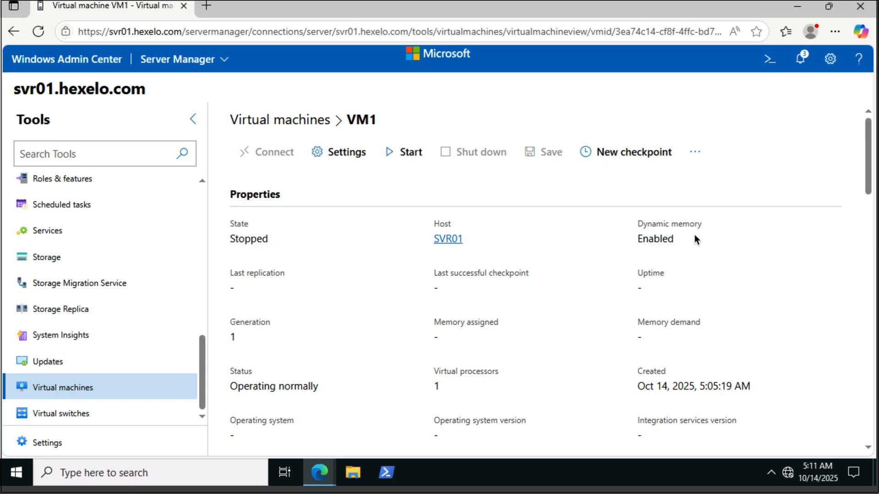
Step: Allow remote connections to SVR01 in its Remote Desktop settings, without requiring Network Level Authentication, and save
click(45, 444)
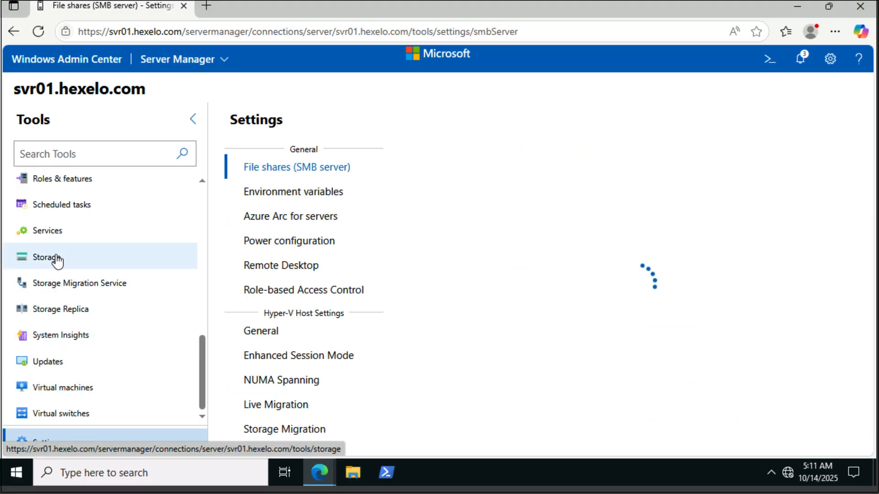
click(276, 271)
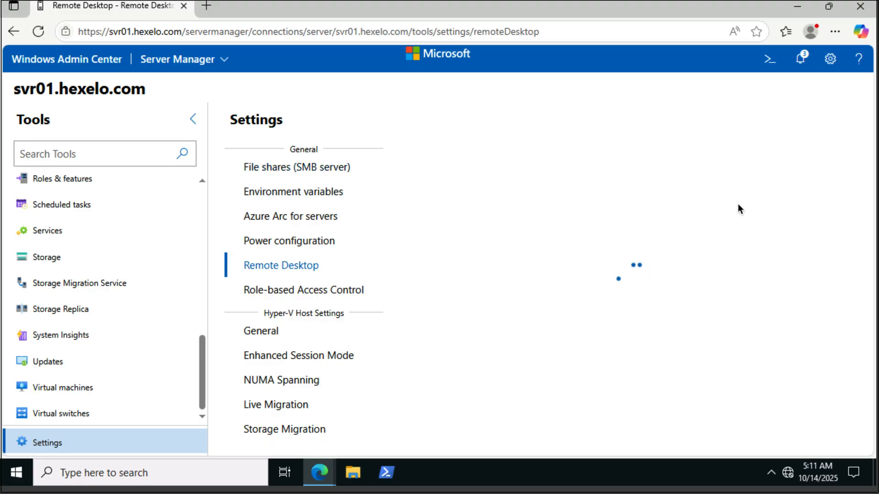
click(433, 192)
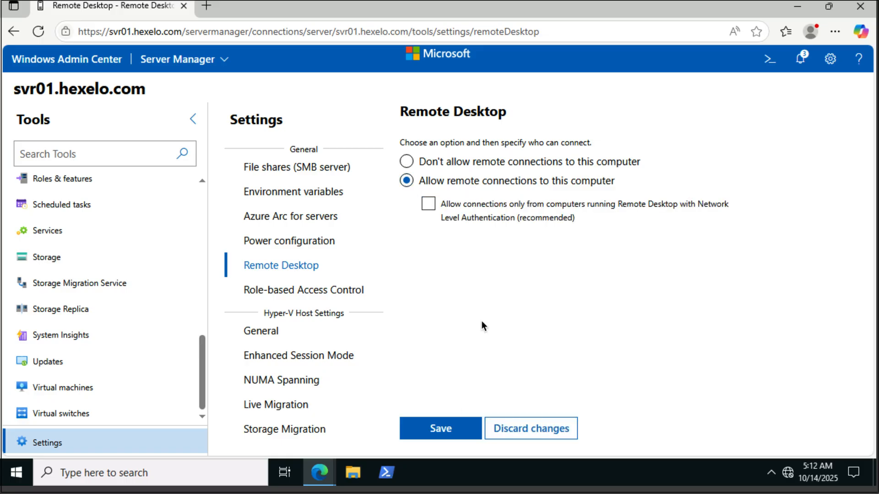
click(454, 428)
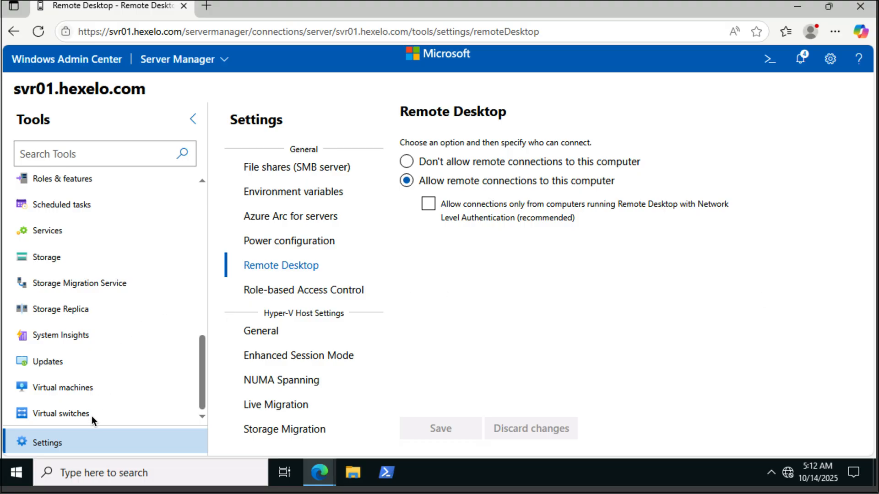
Step: Select VM1 in the server's virtual machine inventory and connect to its console
click(89, 389)
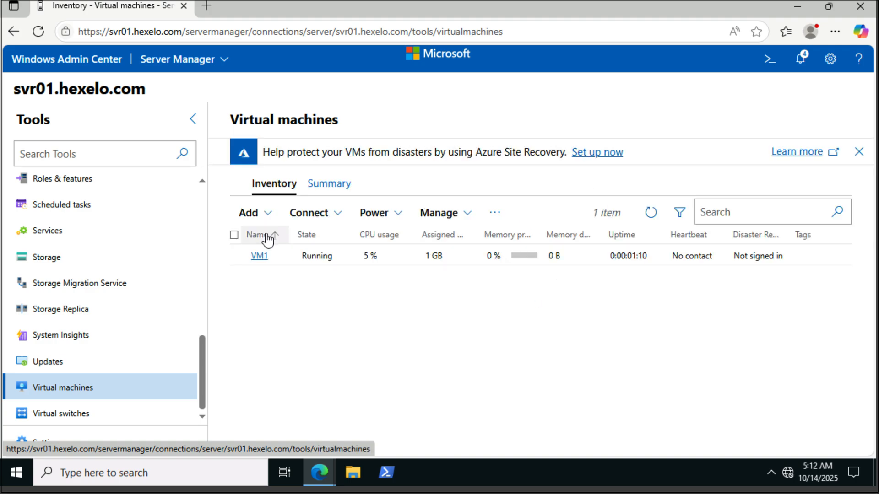
click(236, 260)
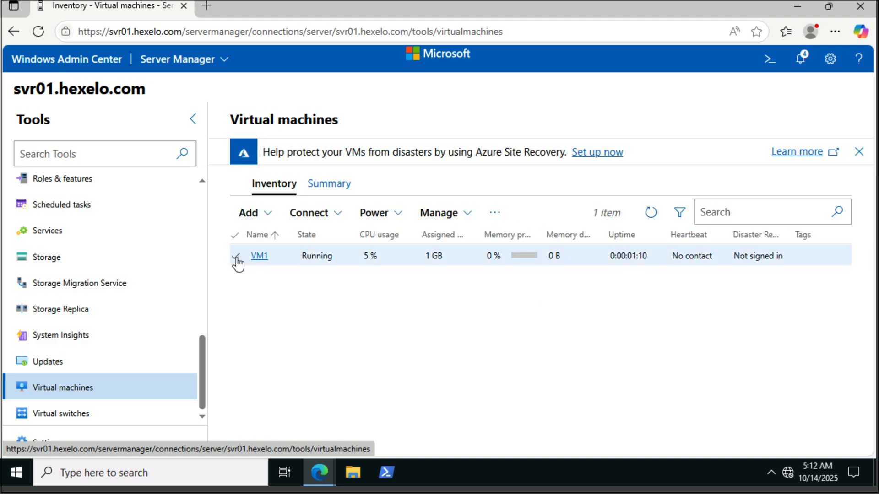
click(337, 222)
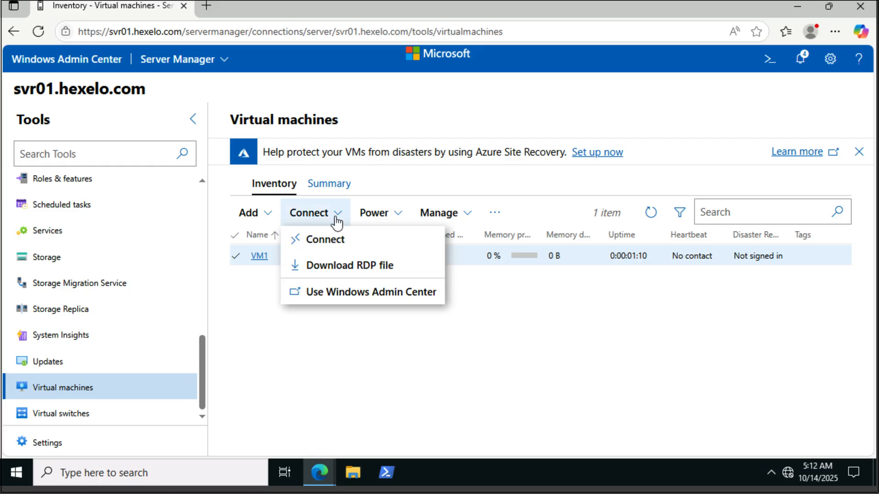
click(331, 246)
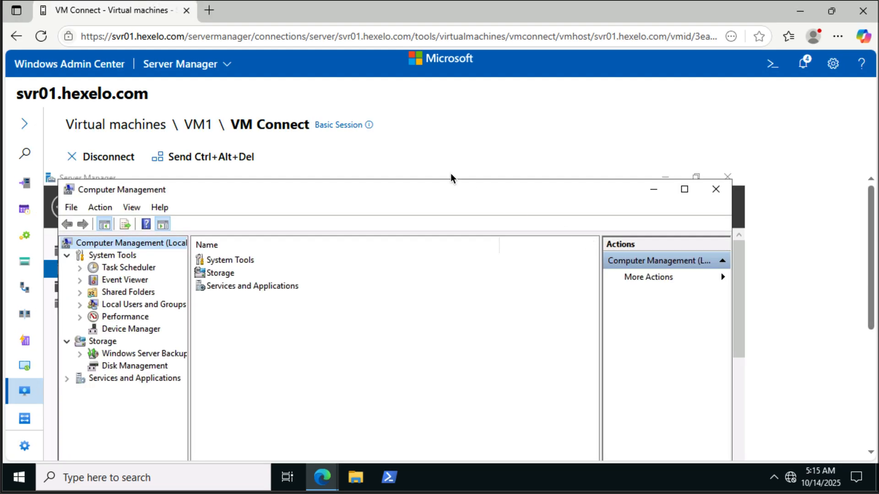
Step: Open Disk Management inside VM1 and initialize Disk 1 with the MBR partition style
click(125, 364)
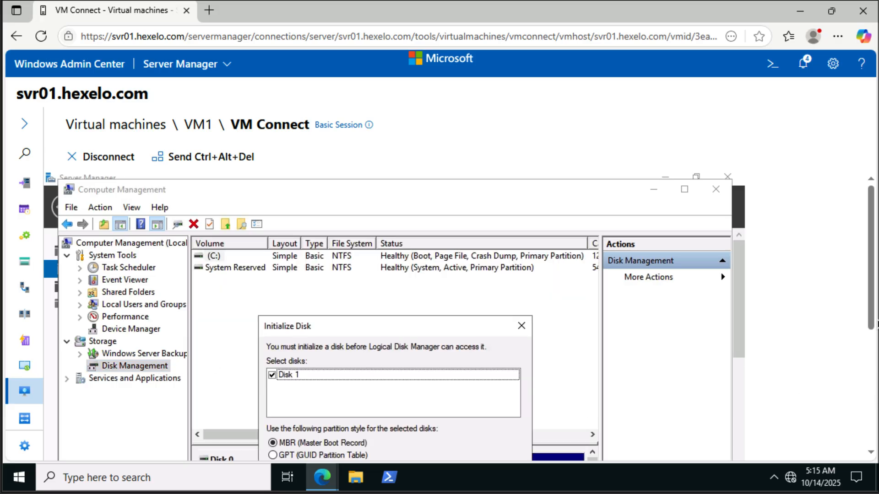
scroll(869, 362, down, 2)
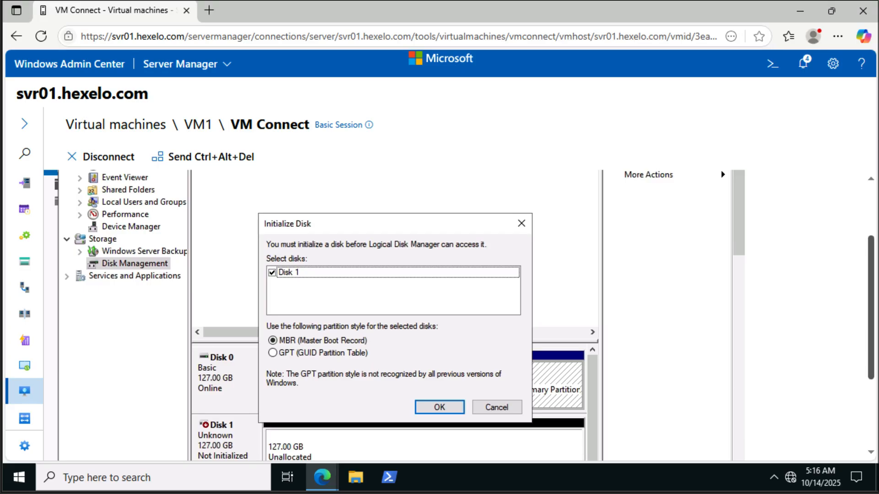
scroll(454, 407, up, 2)
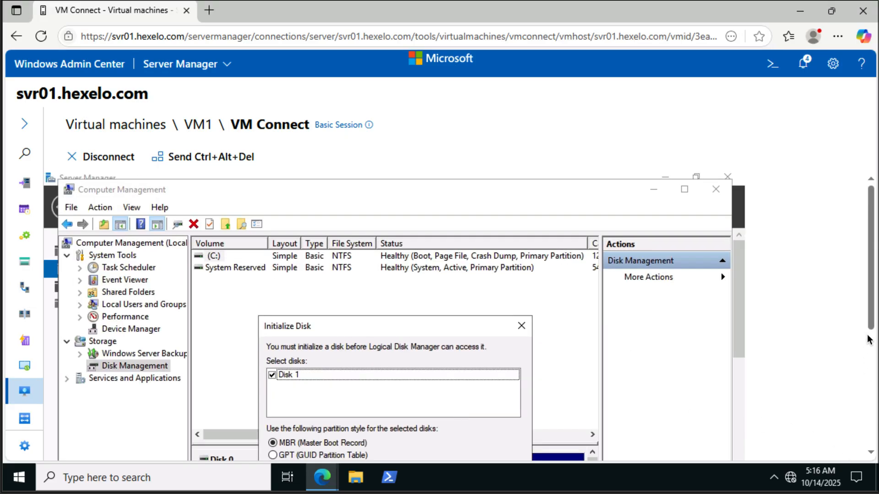
scroll(869, 336, down, 5)
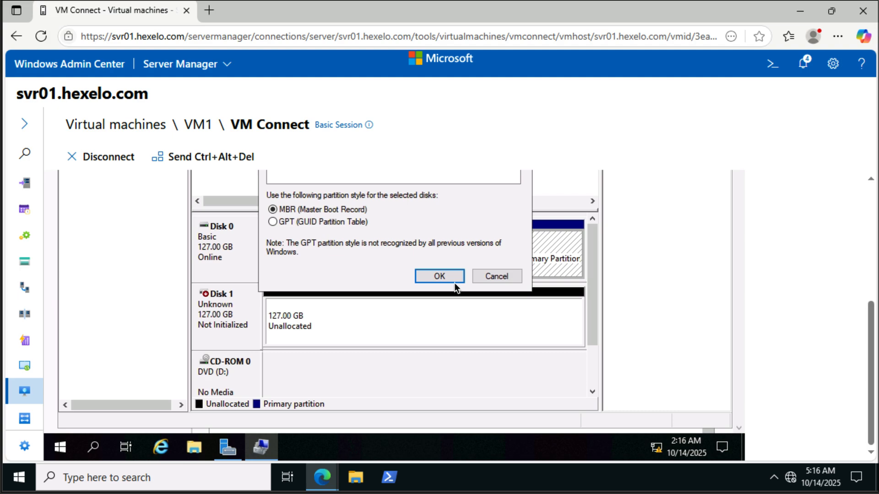
scroll(452, 280, up, 5)
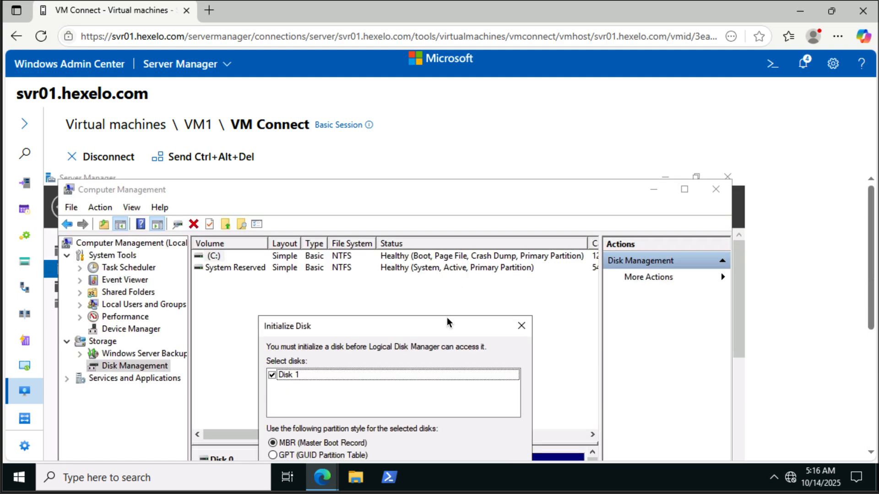
drag(447, 320, 452, 212)
click(444, 399)
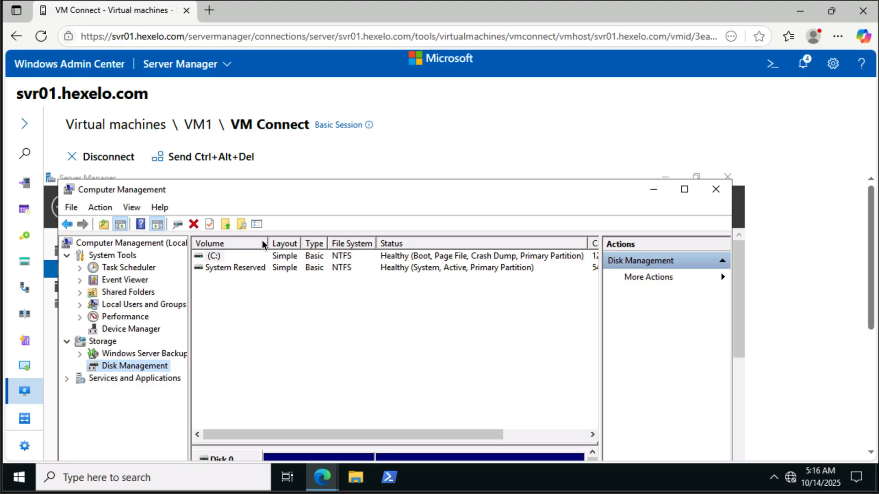
Step: Disconnect from VM1 and return to the list of all connections, dismissing the offer to save the password
click(109, 157)
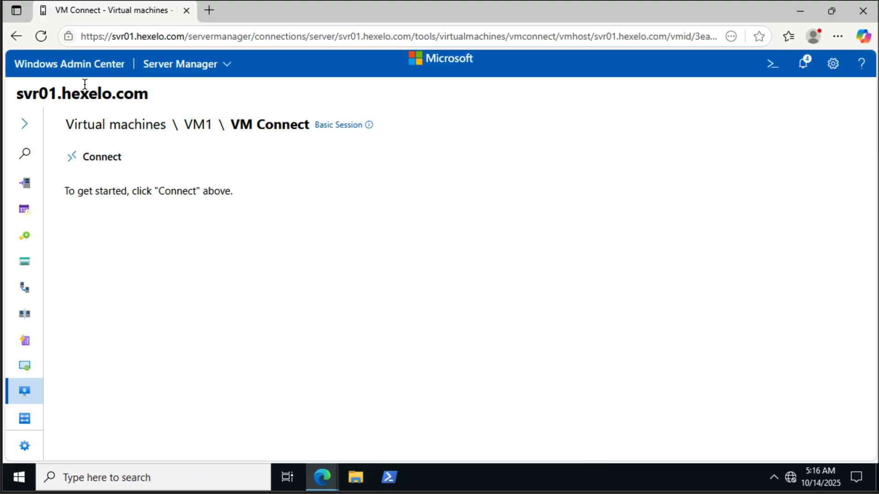
click(89, 68)
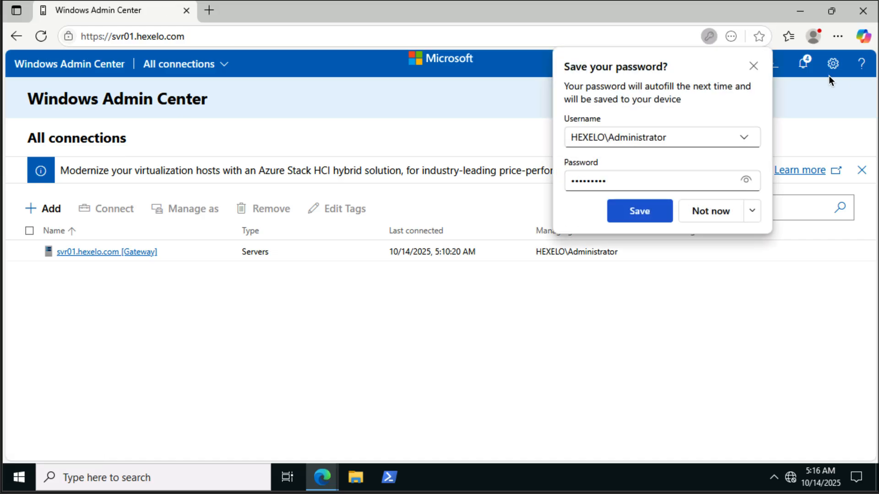
click(752, 67)
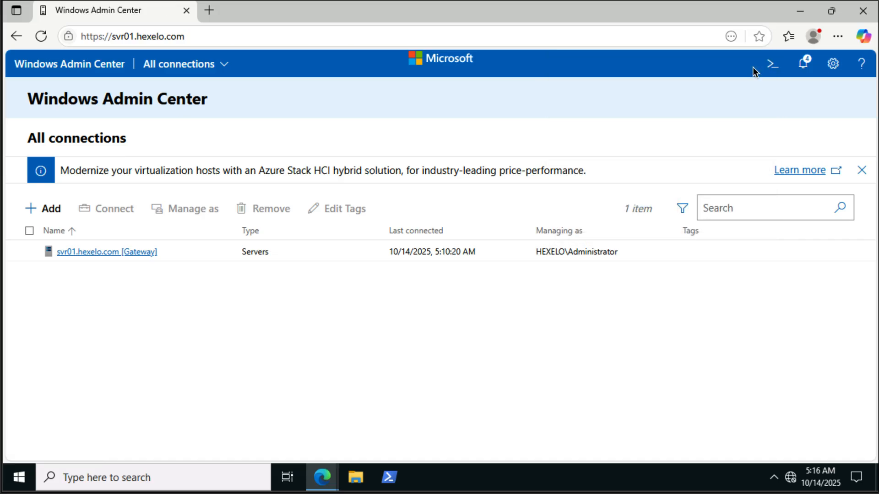